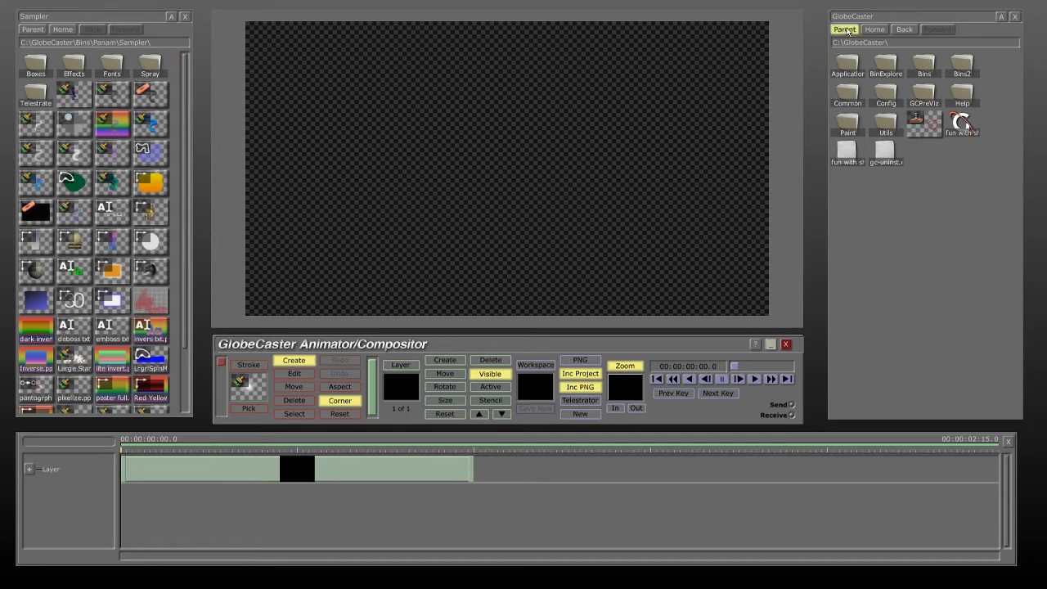
Step: Place the first GlobeFull frame from the MultiDSK\Panam\Source content folder near the centre of the canvas
double_click(886, 65)
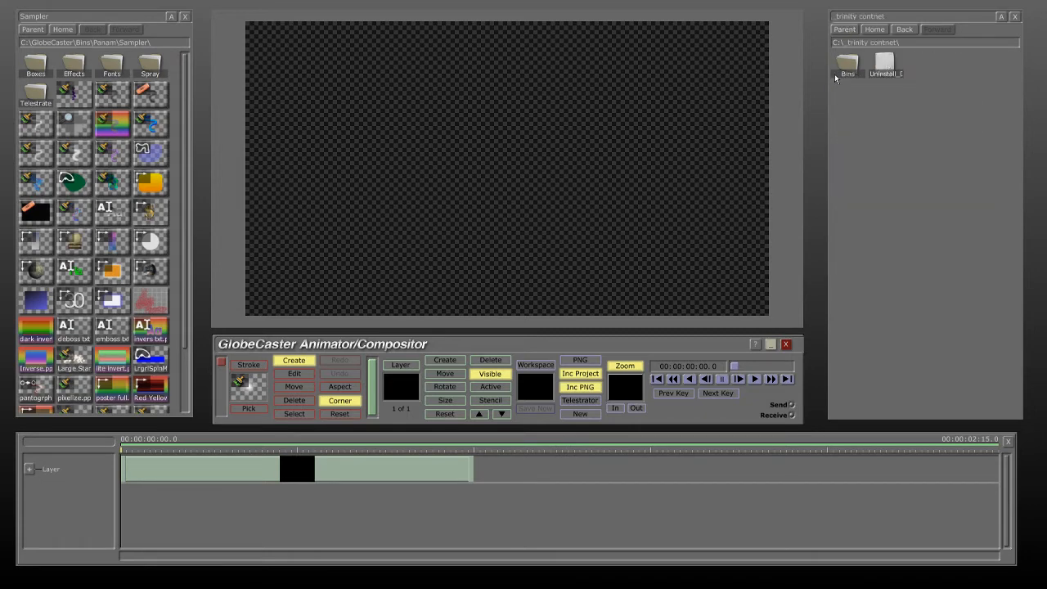
double_click(847, 66)
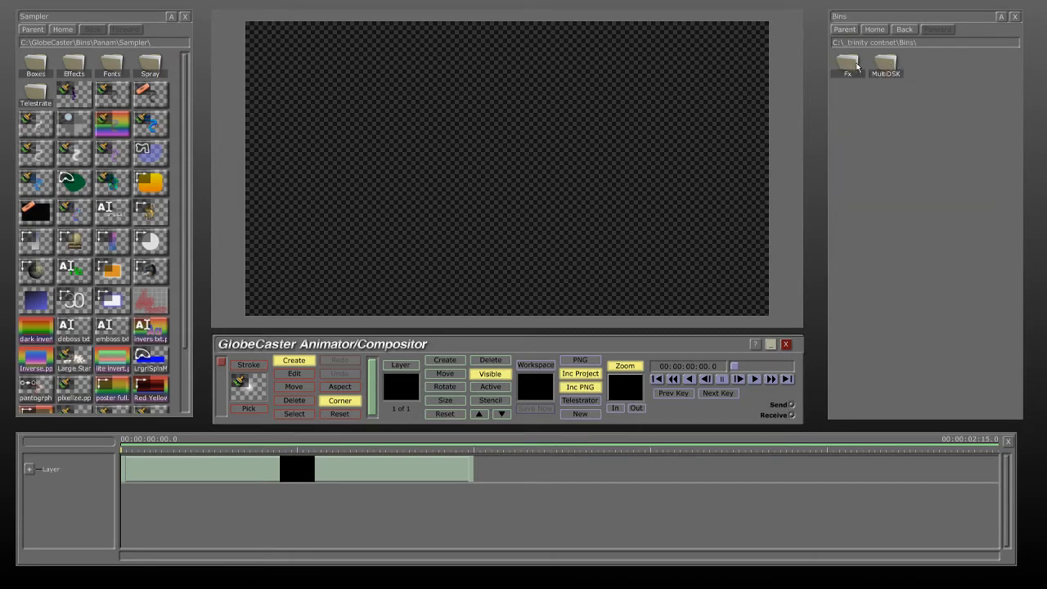
double_click(887, 65)
double_click(850, 64)
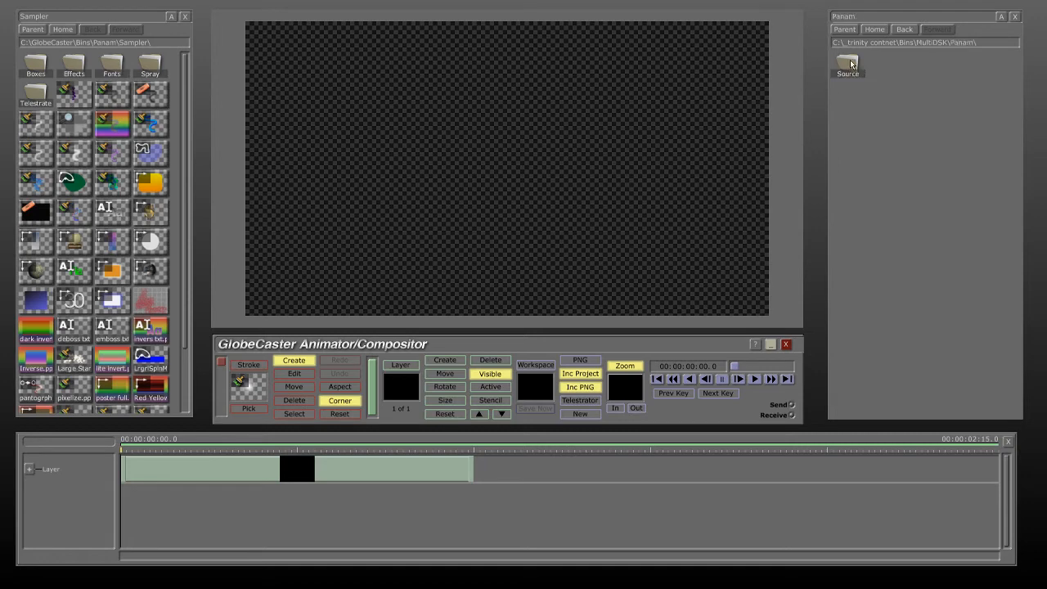
double_click(849, 64)
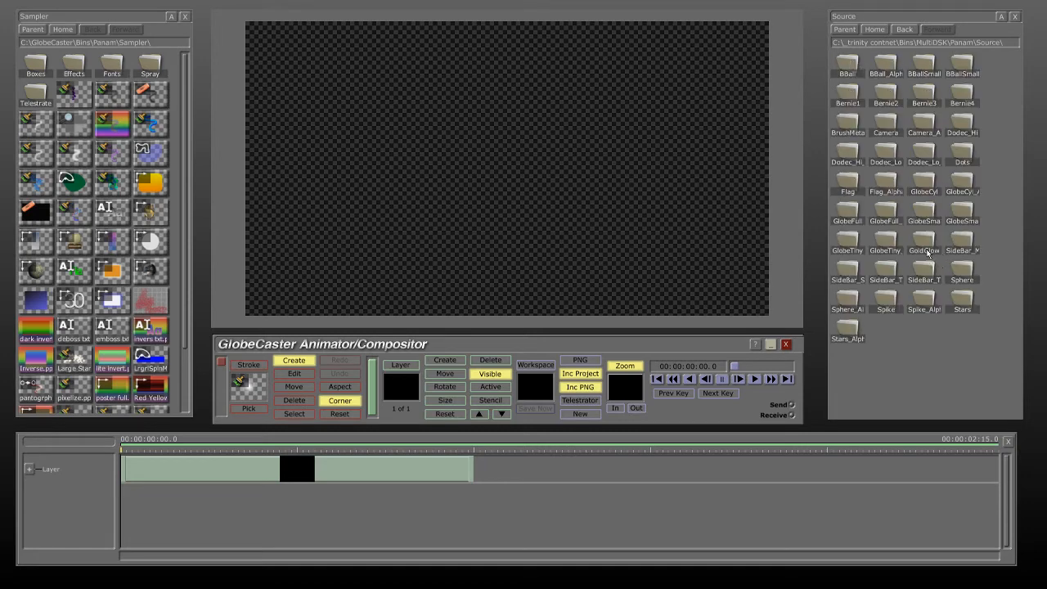
double_click(849, 216)
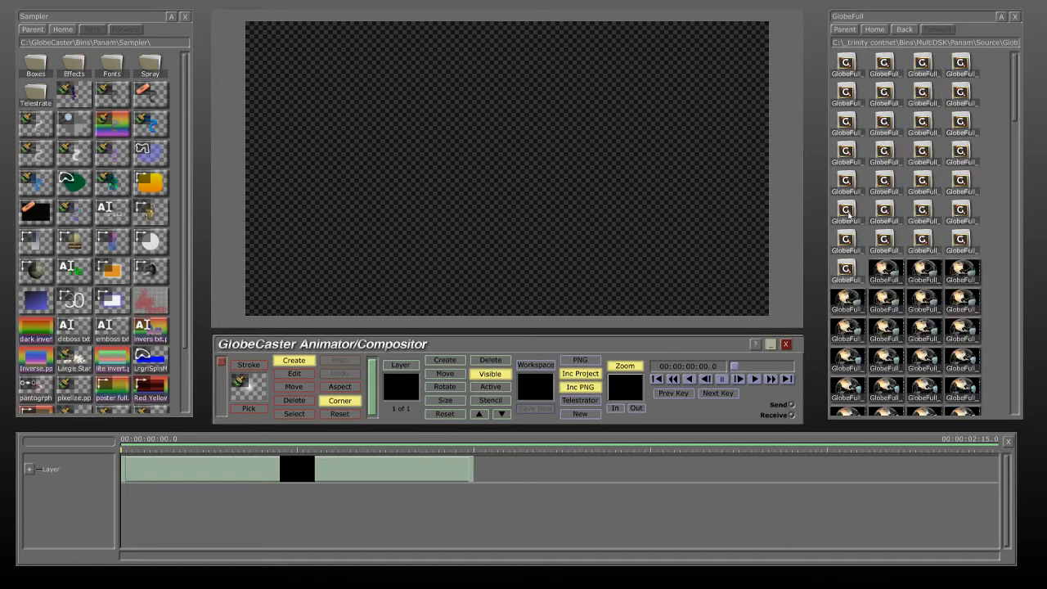
double_click(848, 67)
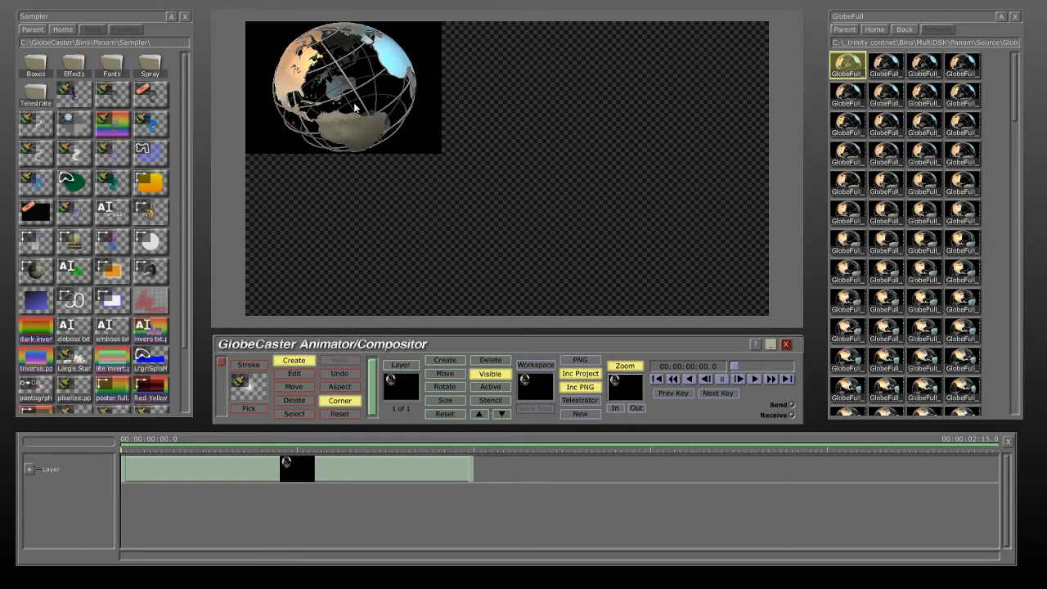
left_click_drag(357, 108, 523, 202)
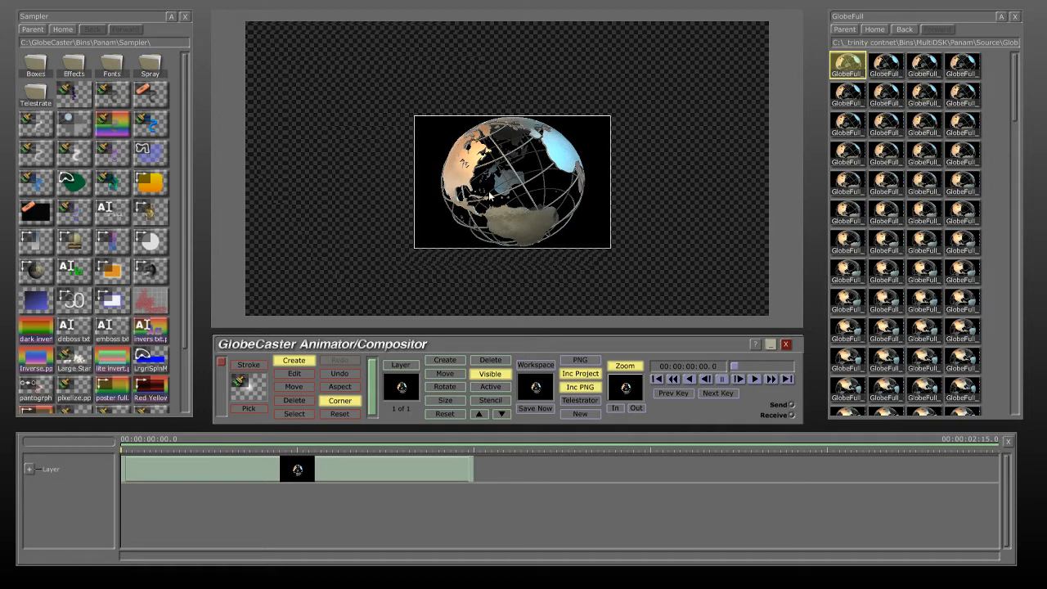
Step: Open the globe's texture properties and set its graphics sequence rate to 60
right_click(531, 151)
left_click(531, 149)
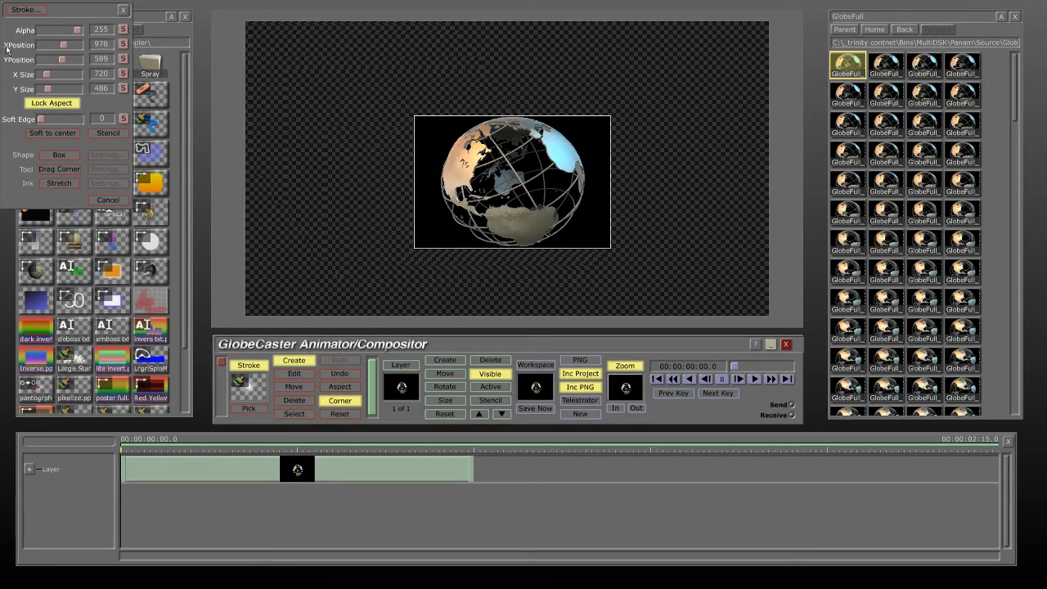
mouse_move(102, 12)
left_mouse_down()
mouse_move(227, 32)
mouse_move(341, 66)
mouse_move(330, 74)
left_mouse_up()
left_click(287, 71)
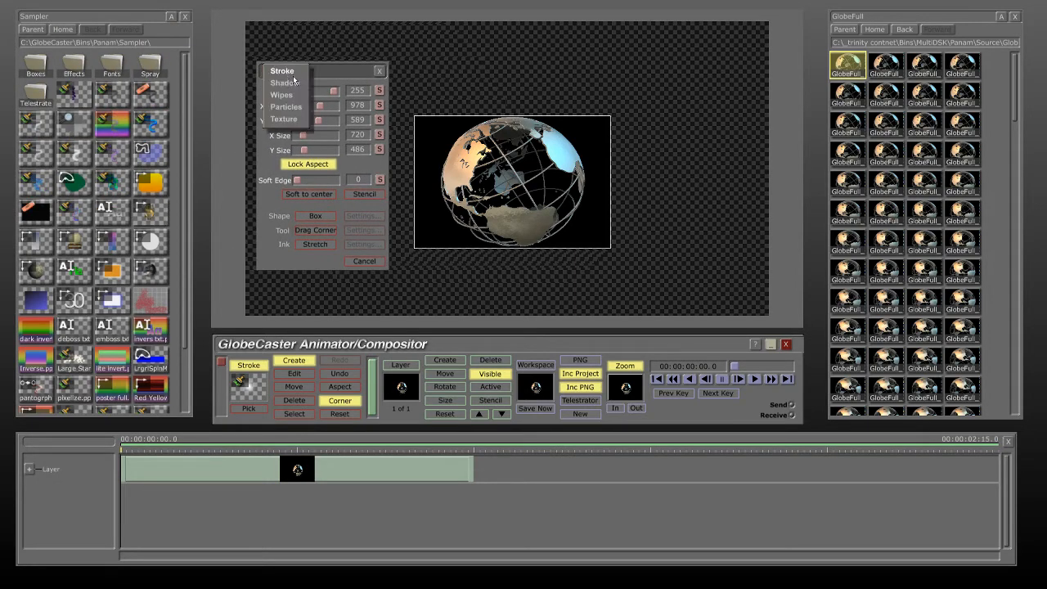
left_click(284, 120)
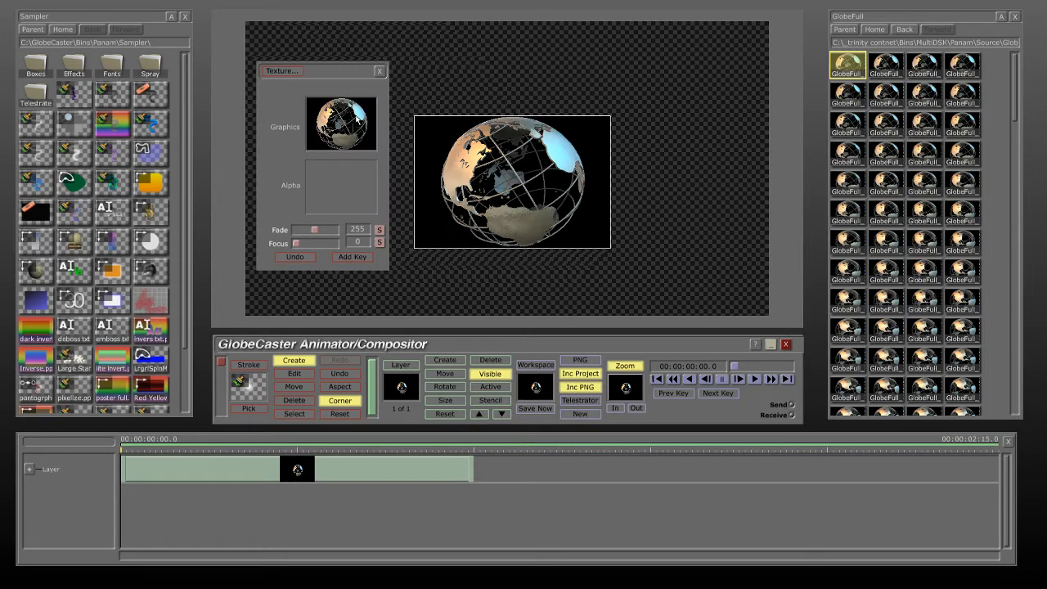
left_click(351, 122)
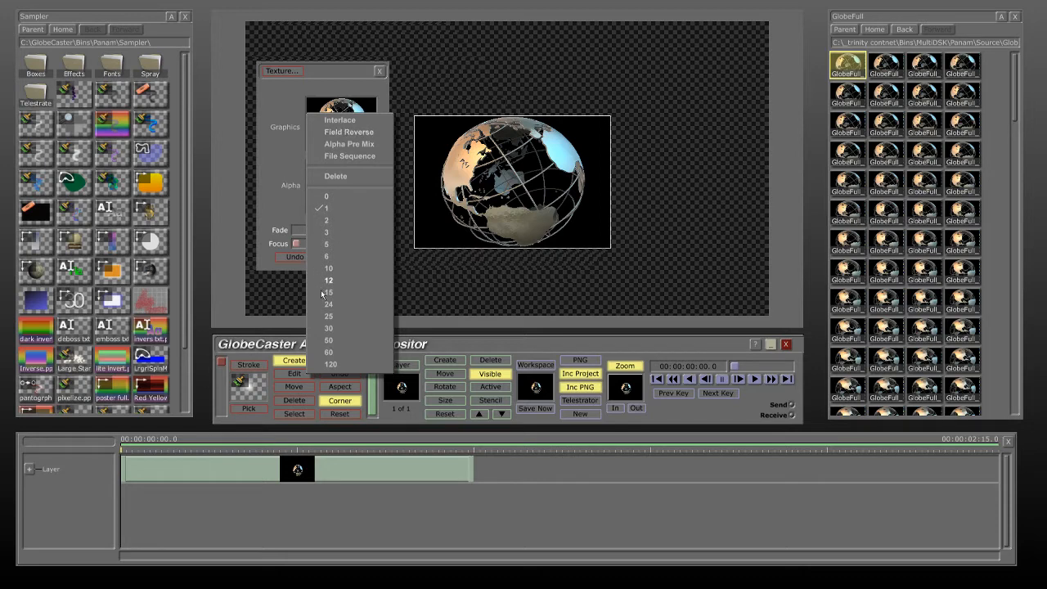
left_click(330, 353)
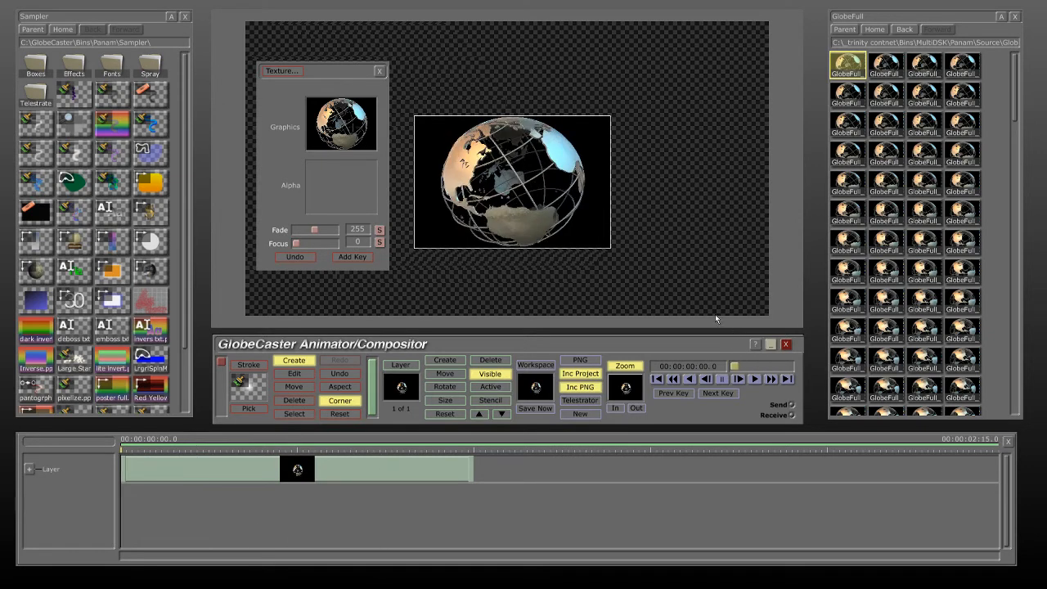
Step: Assign the first GlobeFull_Alpha frame as the globe texture's alpha and set the alpha sequence rate to 60
left_click(851, 27)
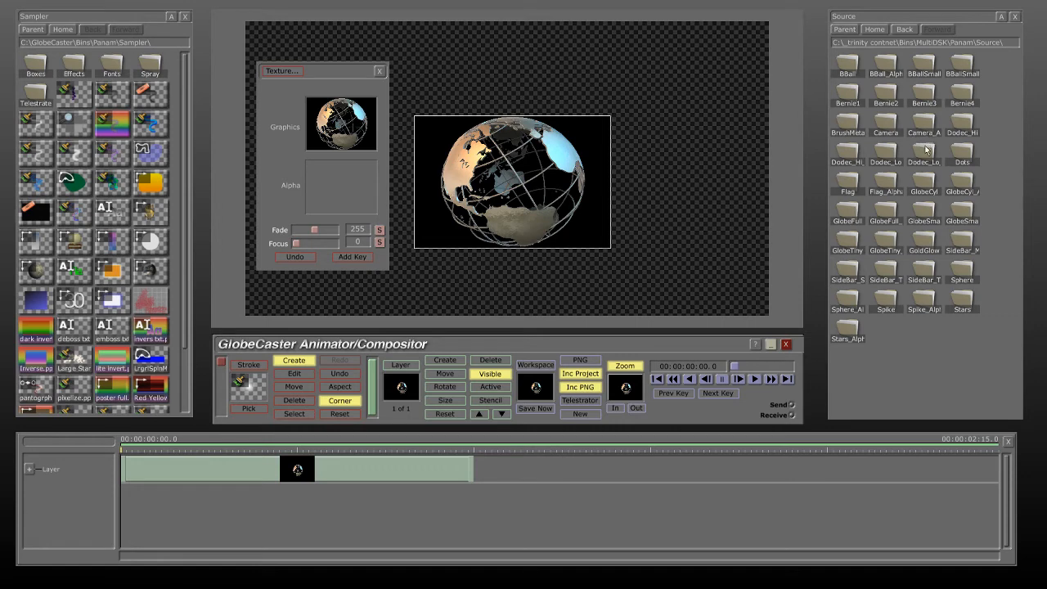
double_click(879, 221)
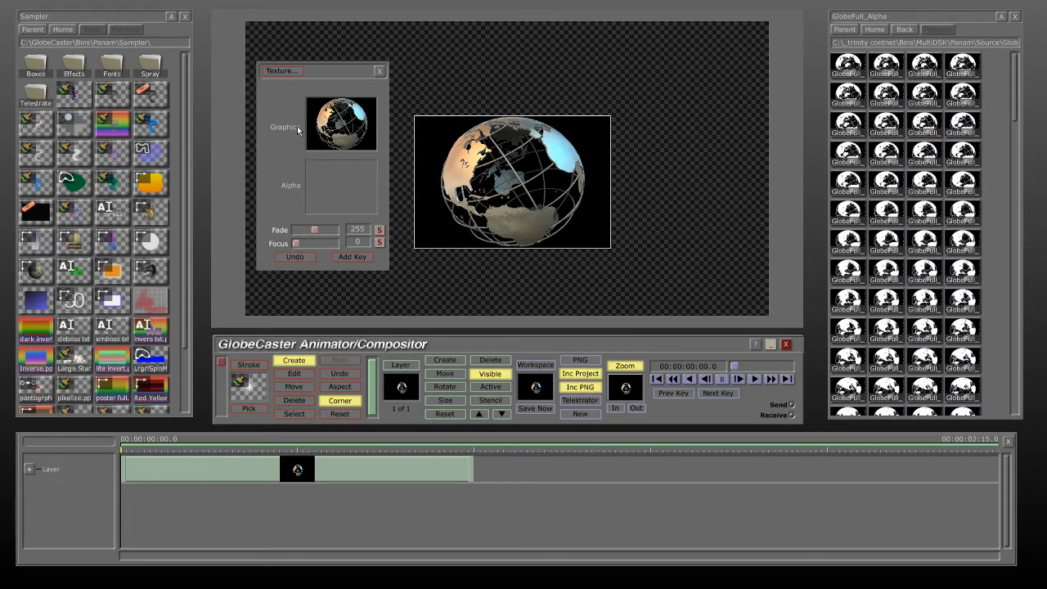
left_click(363, 259)
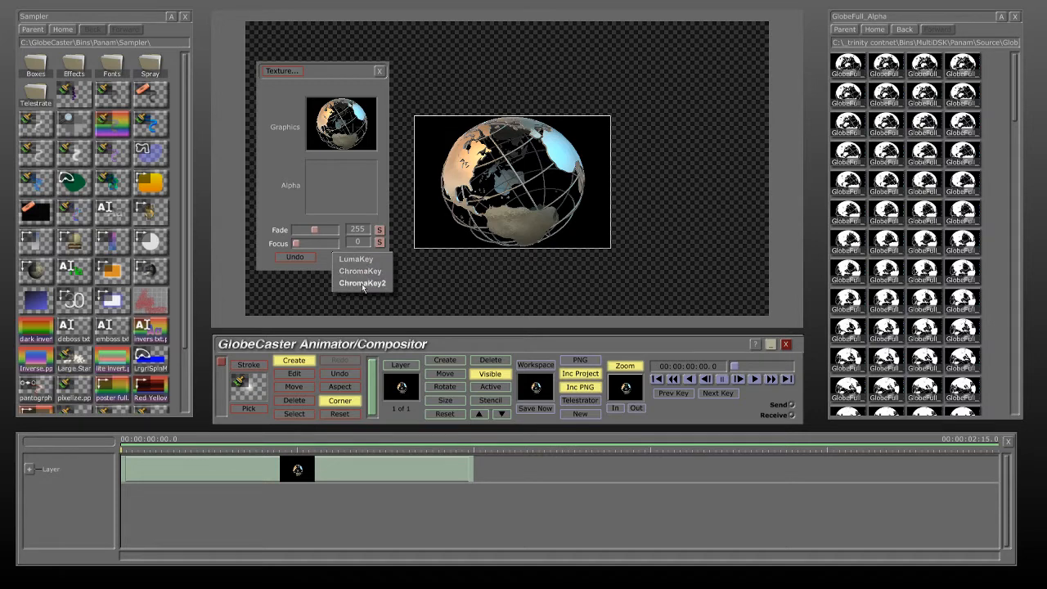
left_click(283, 206)
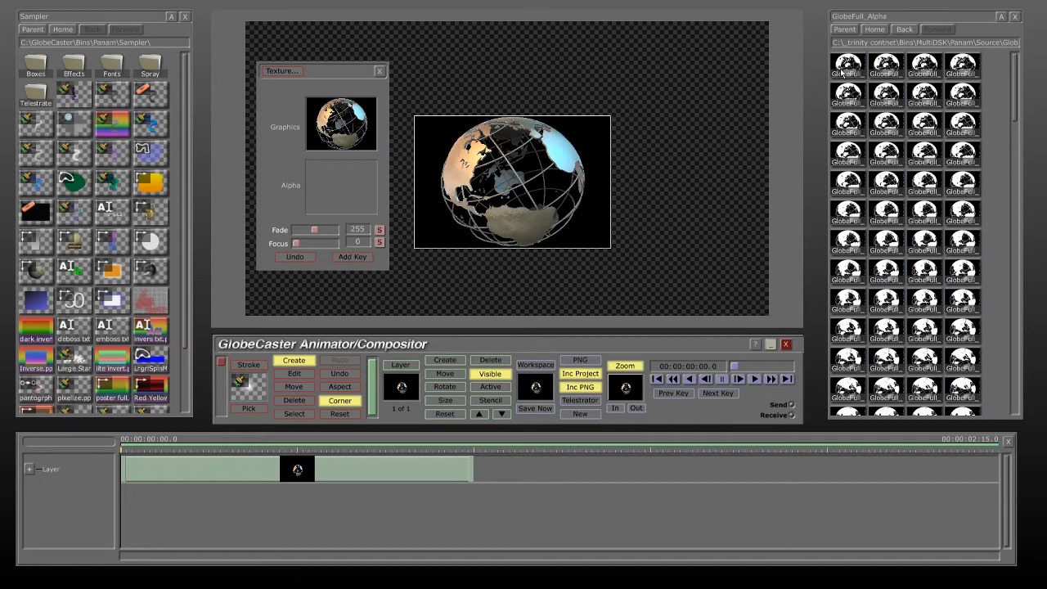
left_click_drag(842, 72, 352, 187)
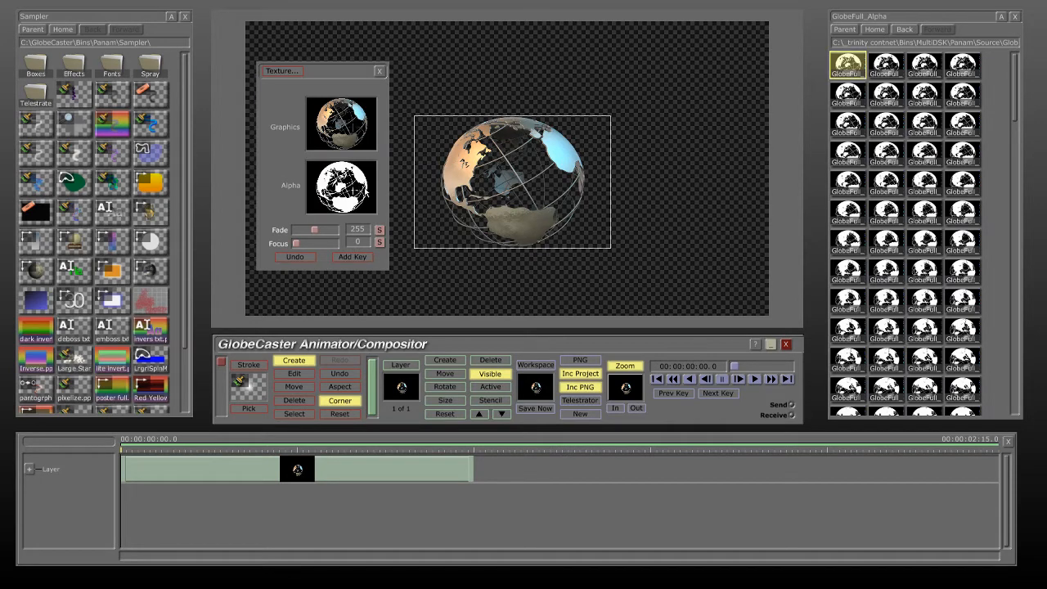
right_click(352, 188)
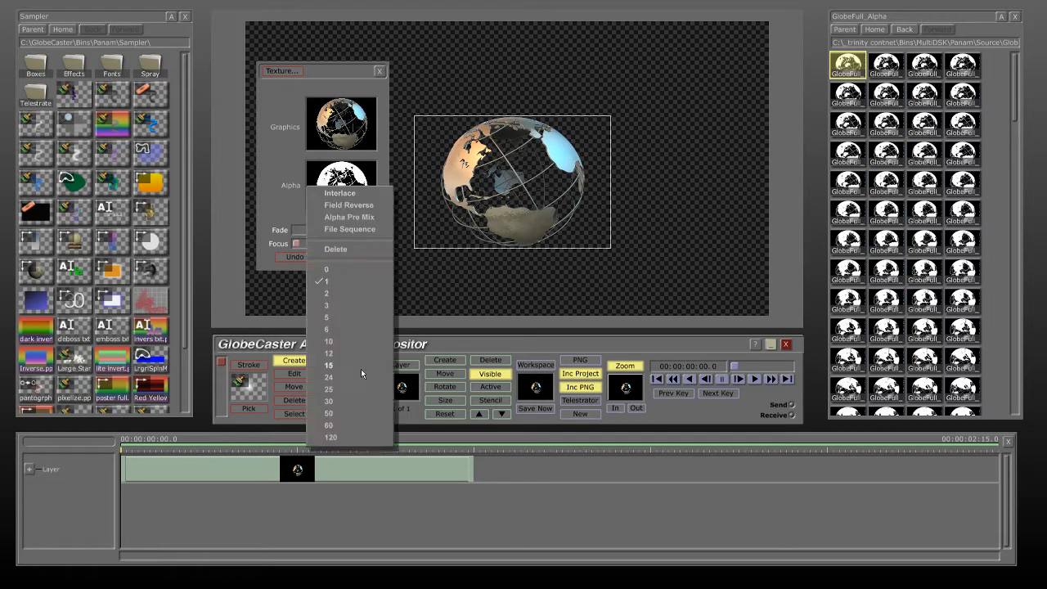
left_click(336, 429)
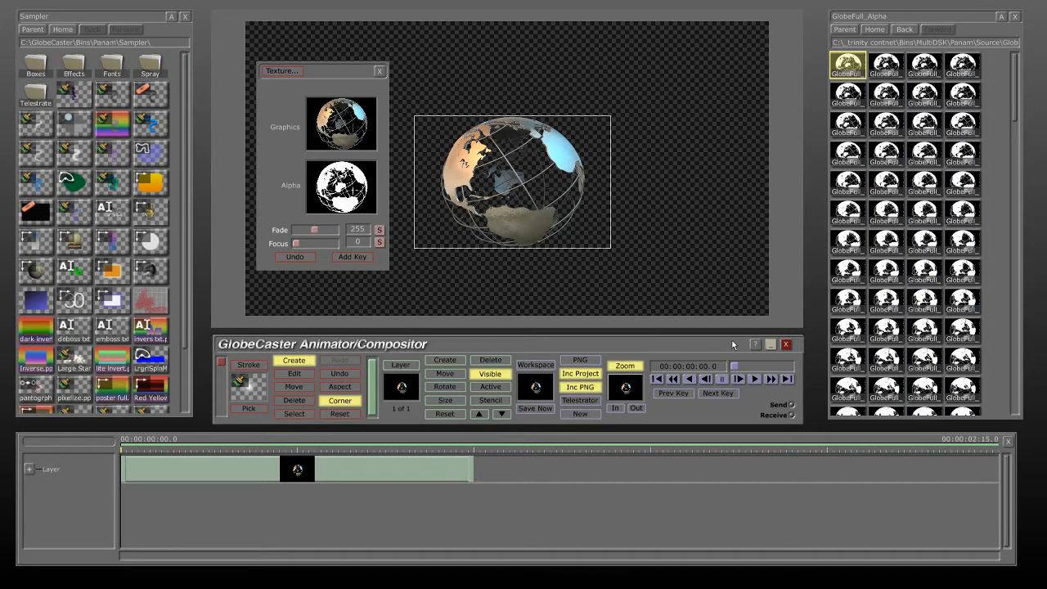
Step: Close the Sampler bin and extend the workspace duration to 5 seconds with scale enabled
left_click_drag(739, 372, 743, 371)
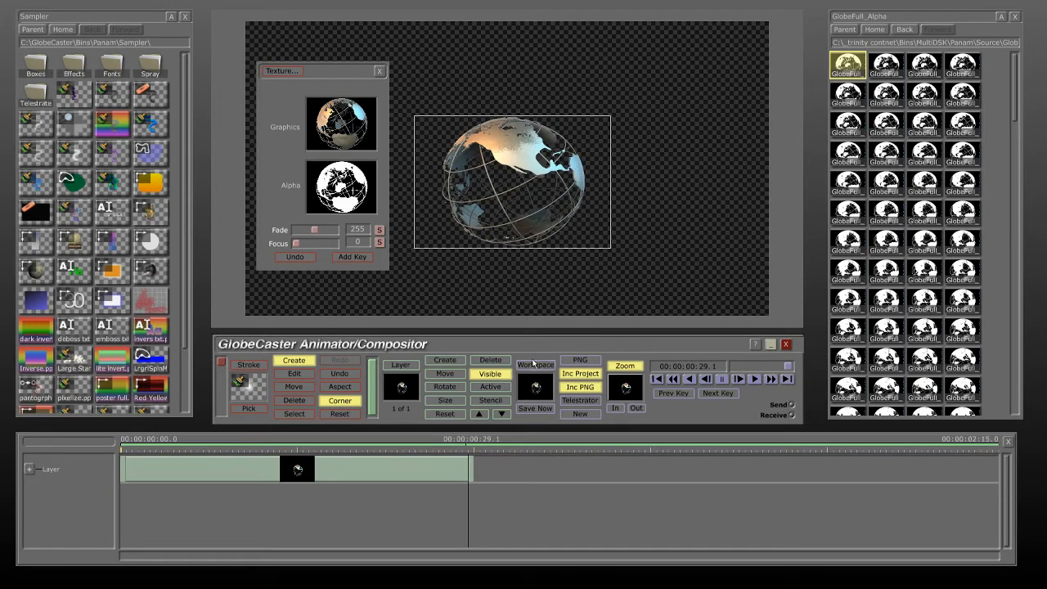
left_click(185, 16)
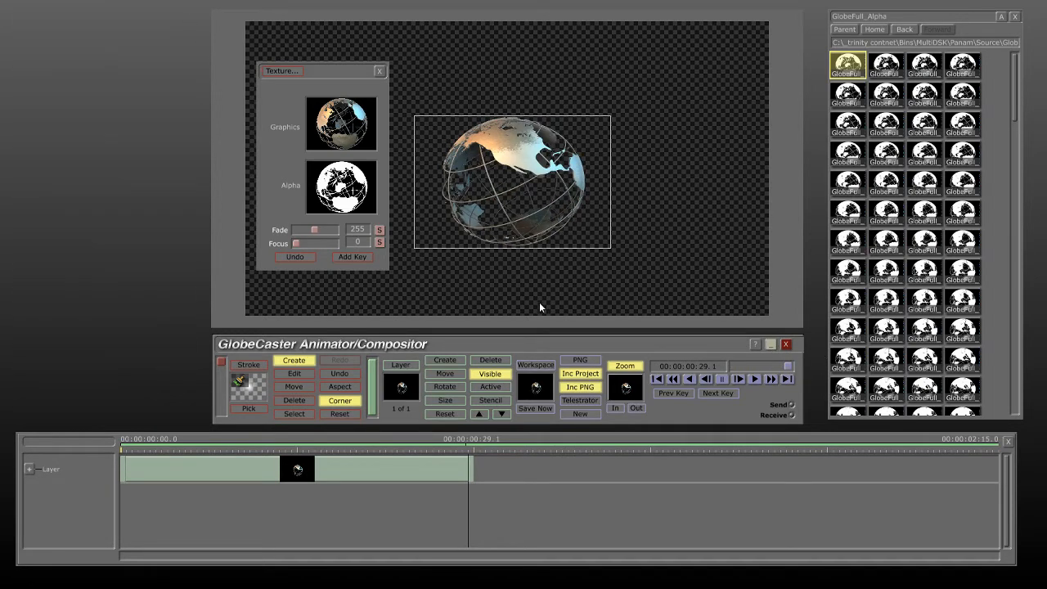
left_click(536, 365)
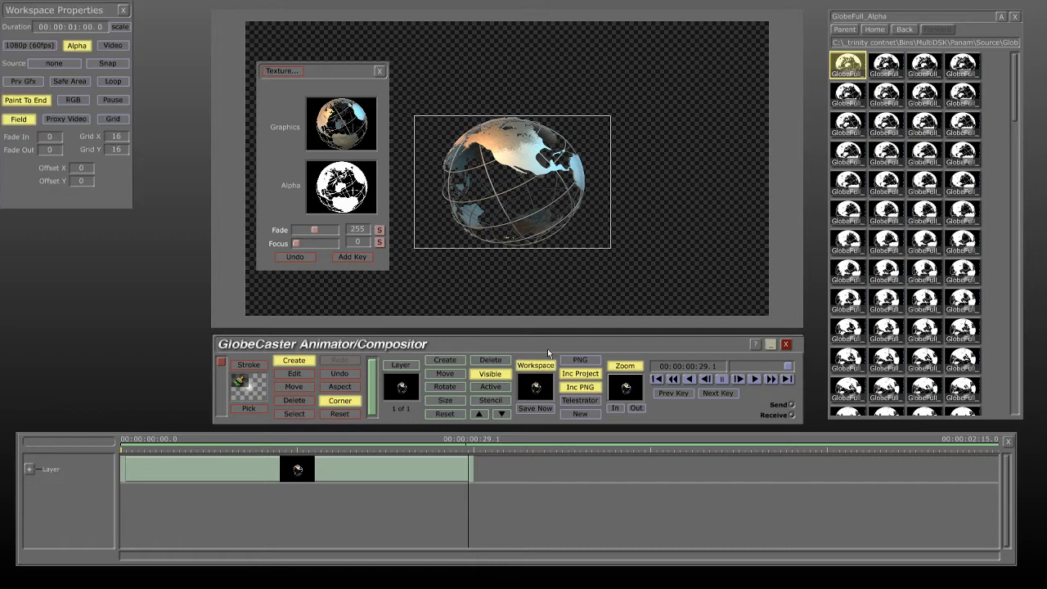
left_click(119, 30)
type("5")
key("Return")
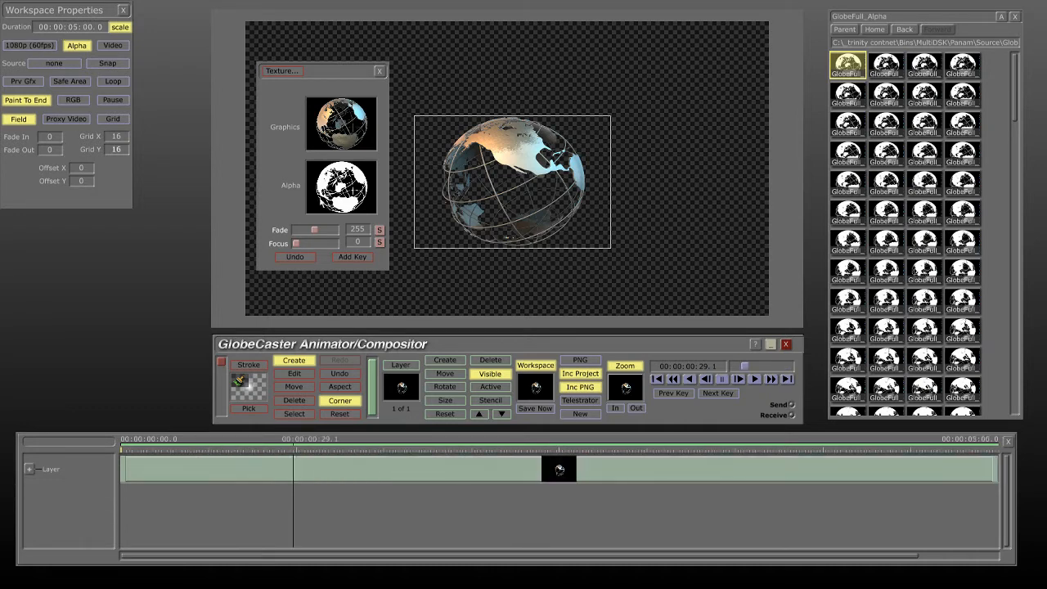
Step: Play the globe animation from its first frame
left_click(657, 379)
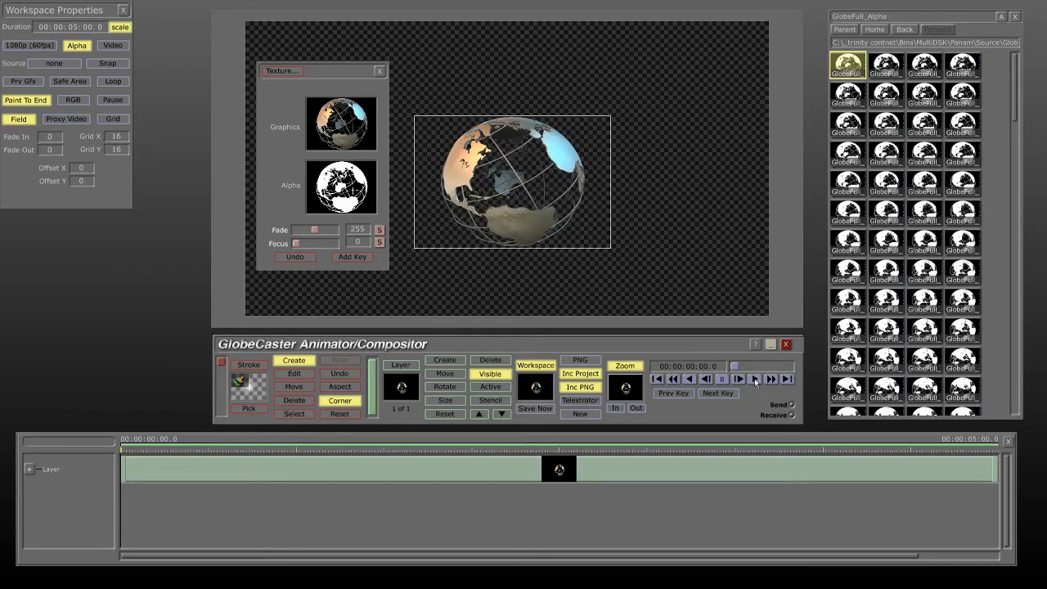
left_click(755, 380)
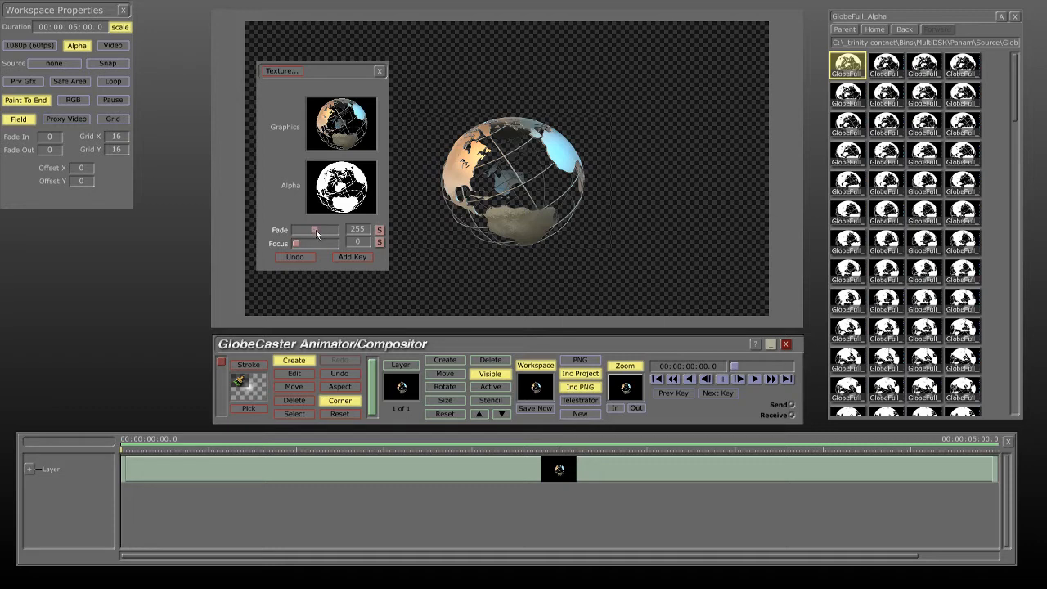
Step: Move the globe to the upper right of the canvas and set its texture Fade to 261
left_click_drag(311, 230, 282, 235)
left_click_drag(481, 174, 614, 106)
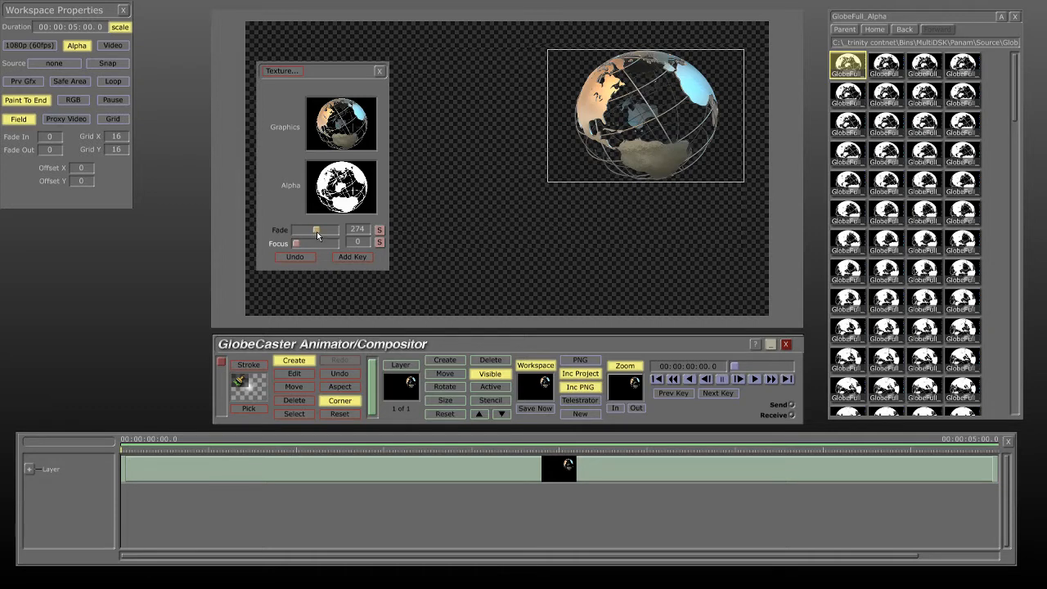
mouse_move(316, 232)
left_mouse_down()
mouse_move(277, 212)
mouse_move(314, 231)
left_mouse_up()
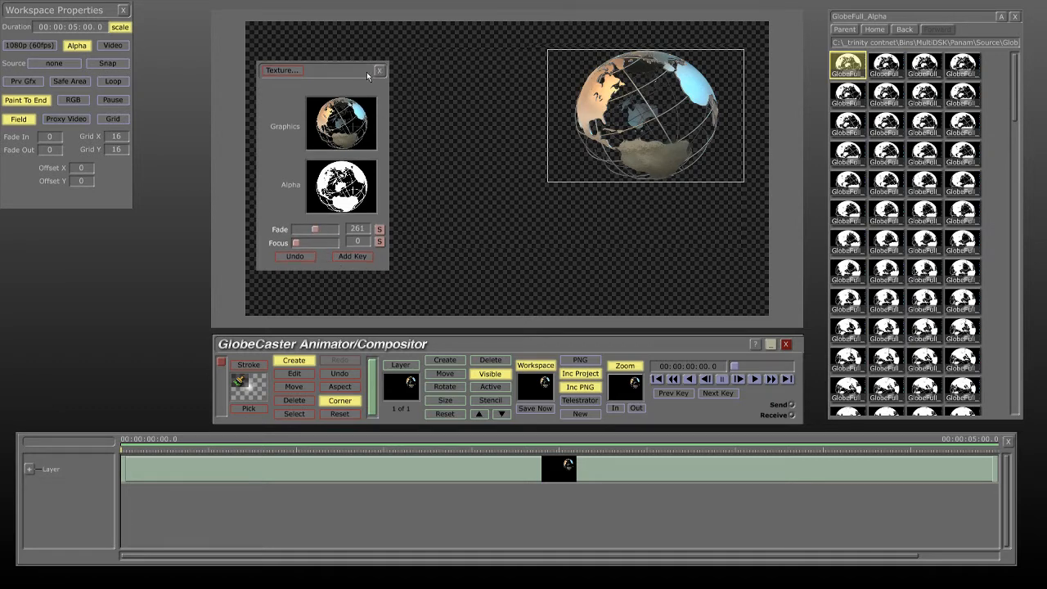
Step: Close the workspace properties and place a second copy of the first GlobeFull frame on the left half of the canvas
left_click(123, 10)
left_click_drag(306, 65, 96, 61)
left_click(844, 29)
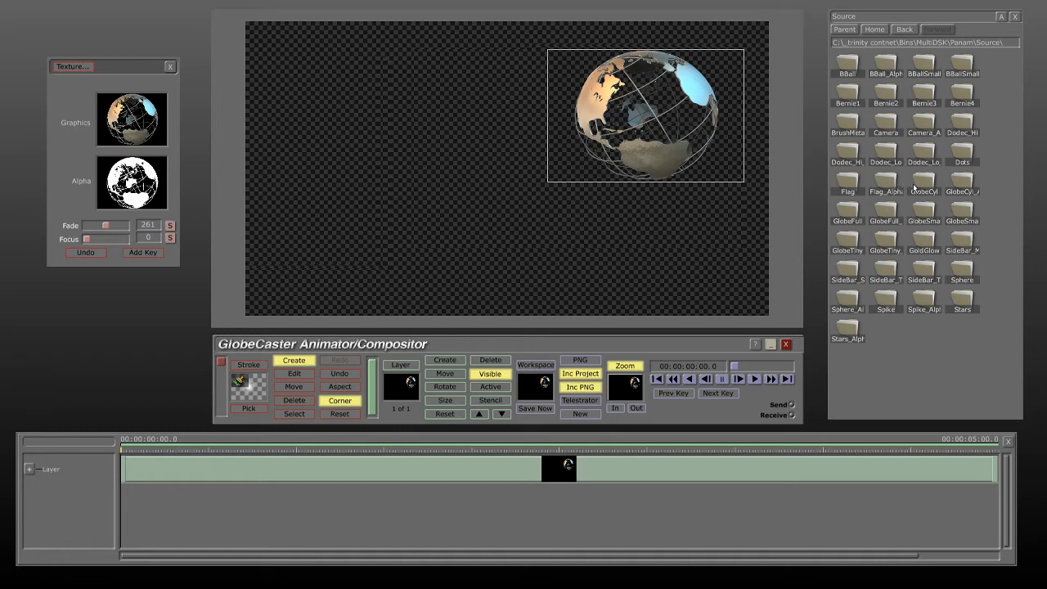
double_click(851, 210)
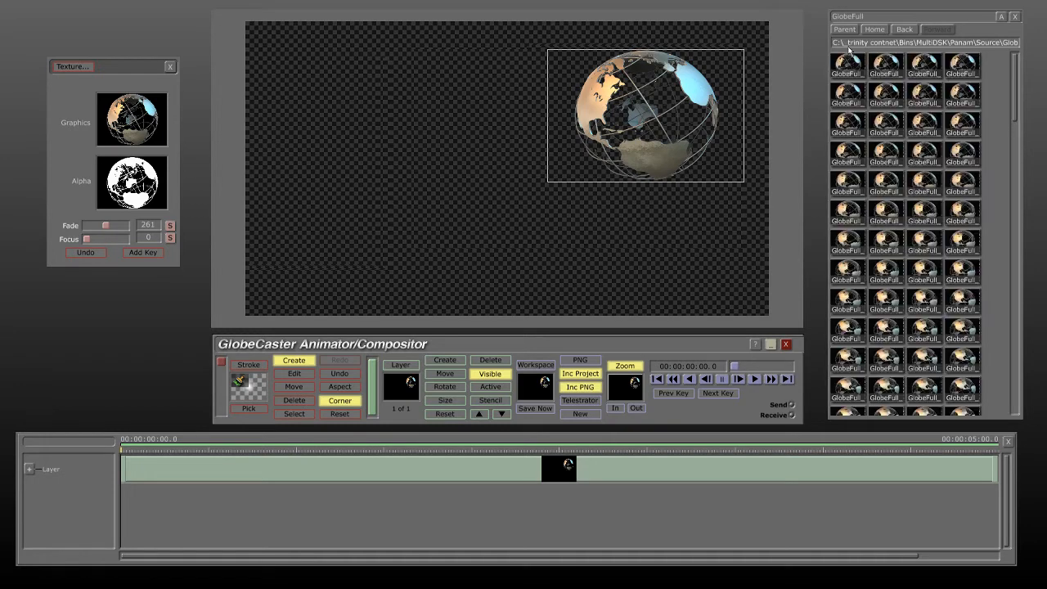
left_click(365, 171)
left_click_drag(375, 169, 414, 180)
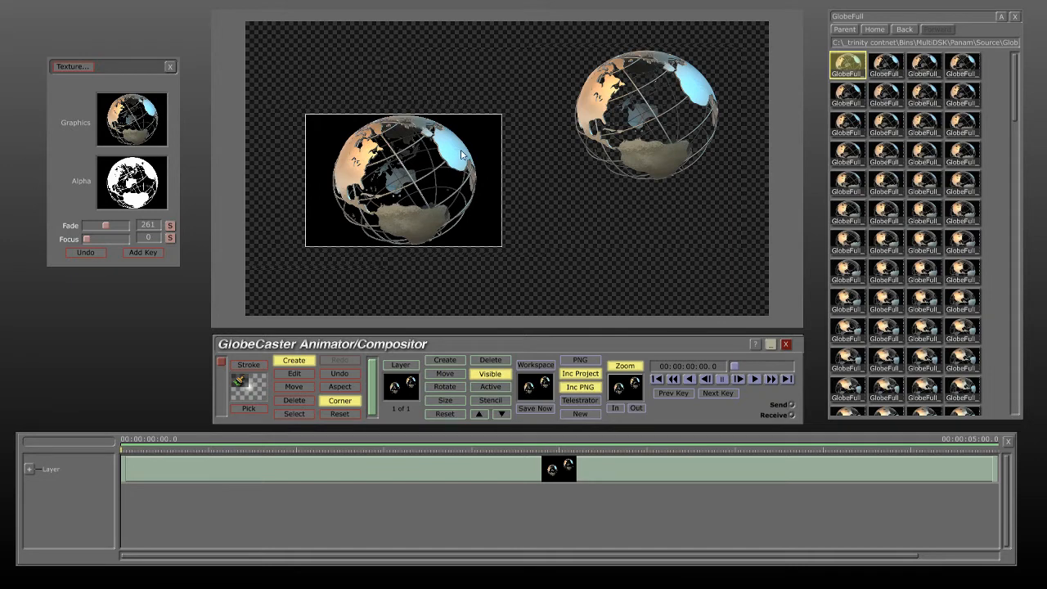
Step: Select the second globe and open its texture properties
mouse_move(221, 362)
left_mouse_down()
mouse_move(221, 414)
mouse_move(221, 361)
left_mouse_up()
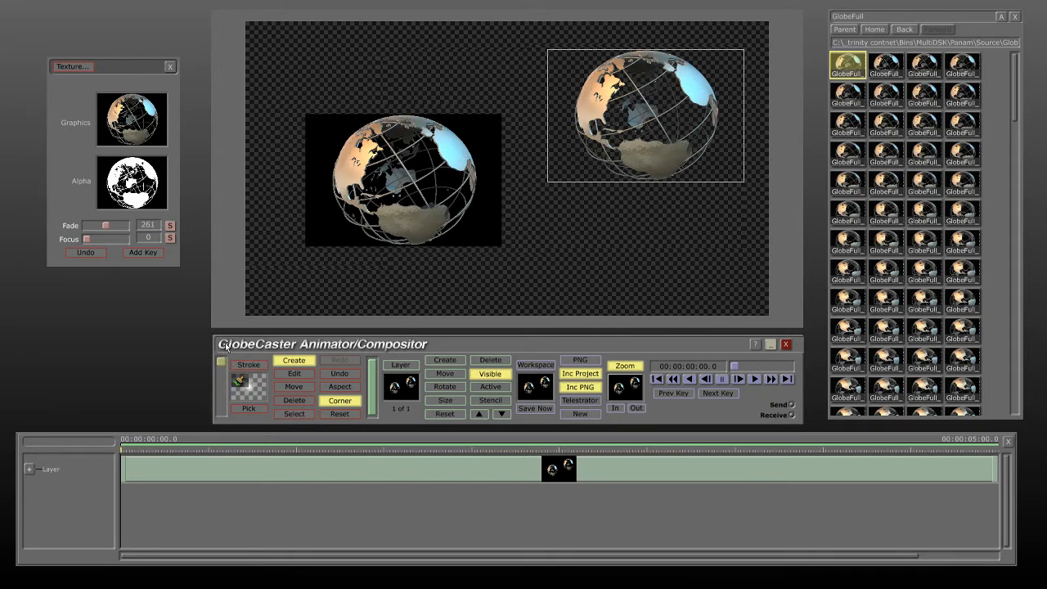
left_click(221, 383)
right_click(386, 209)
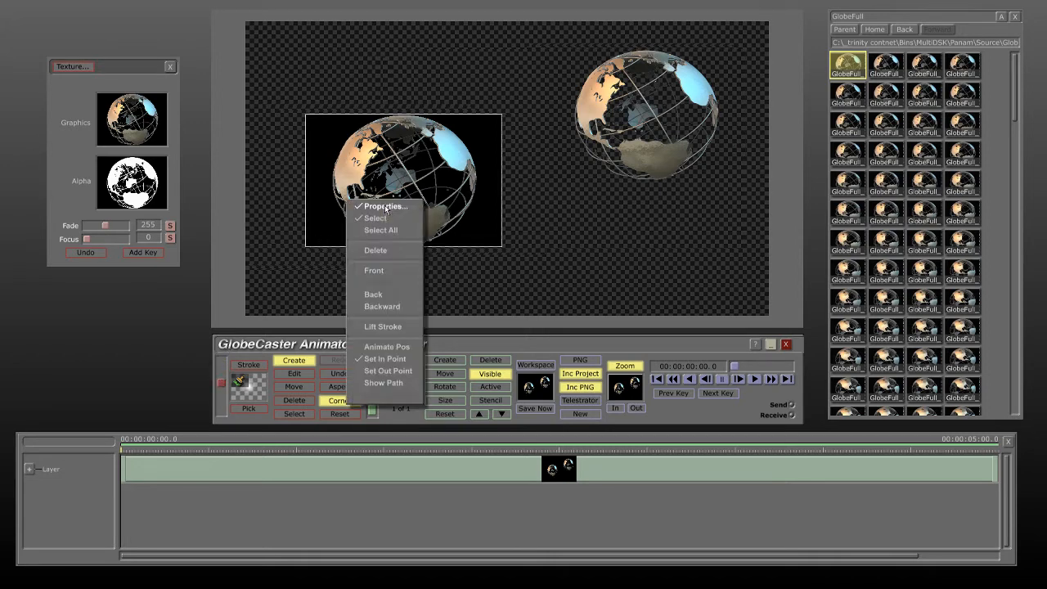
left_click(385, 207)
right_click(384, 205)
left_click(385, 206)
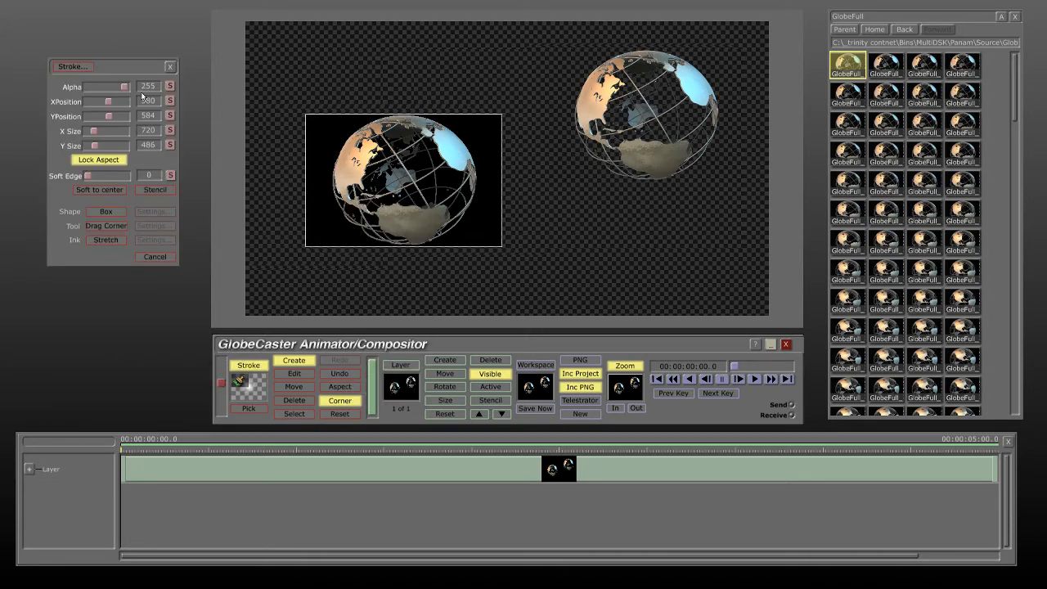
left_click(78, 66)
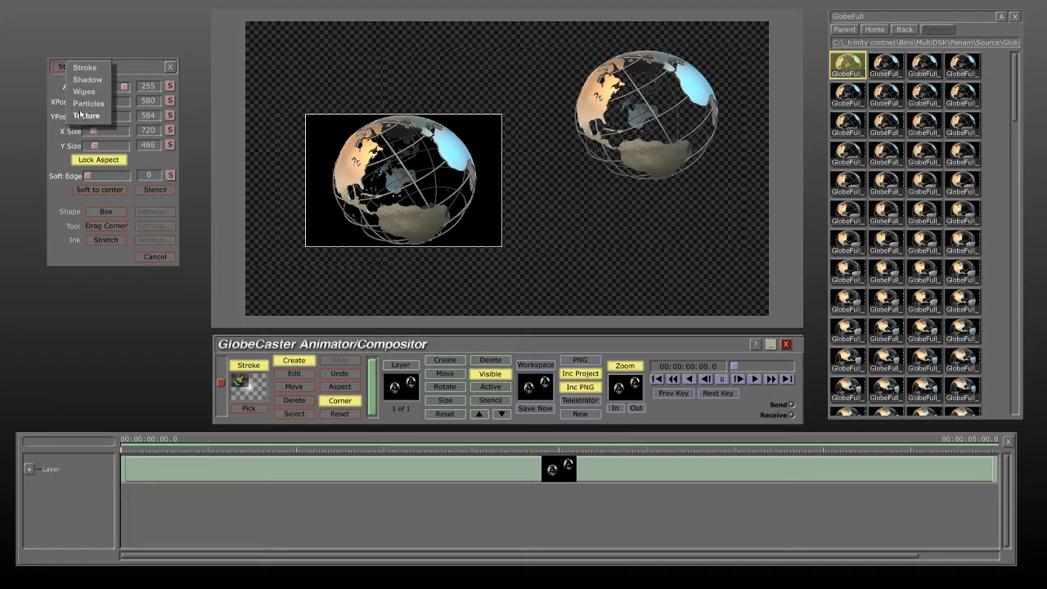
left_click(80, 116)
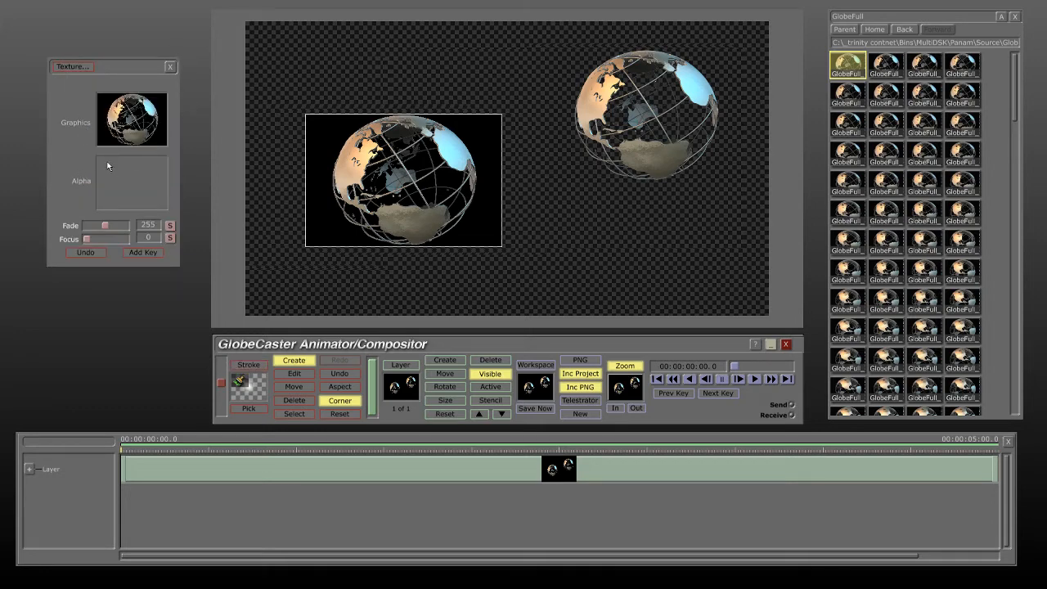
Step: Add a LumaKey to the second globe's texture and shift the keyed globe slightly down and to the right
left_click(135, 252)
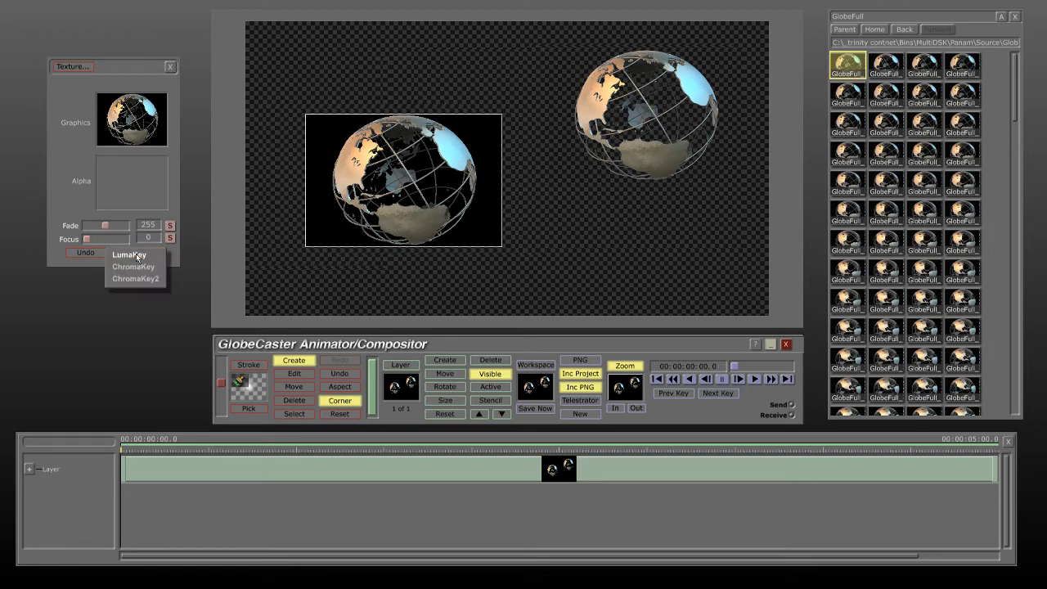
left_click(128, 256)
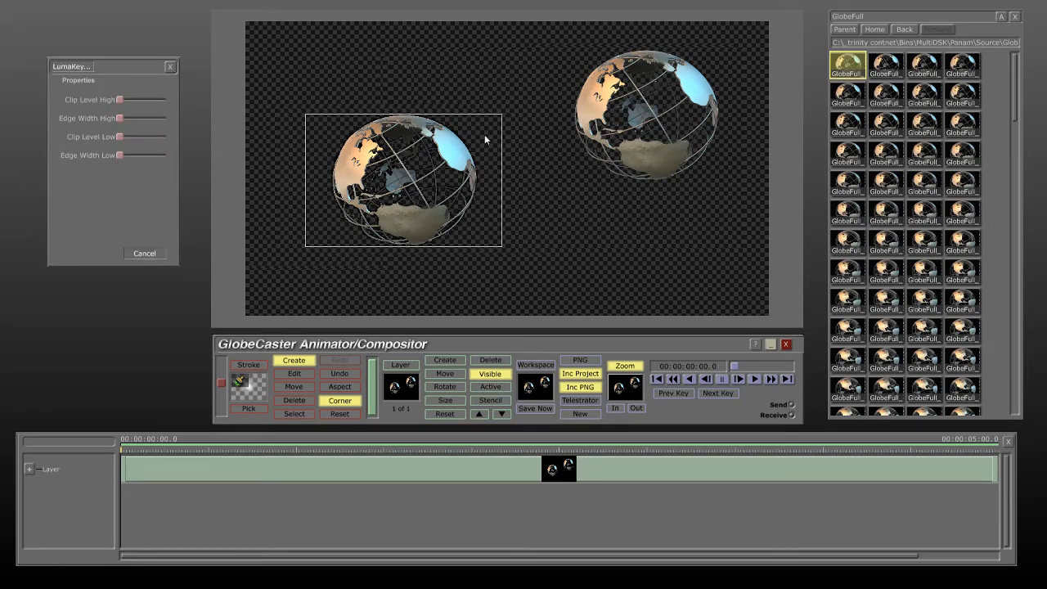
left_click_drag(445, 139, 468, 148)
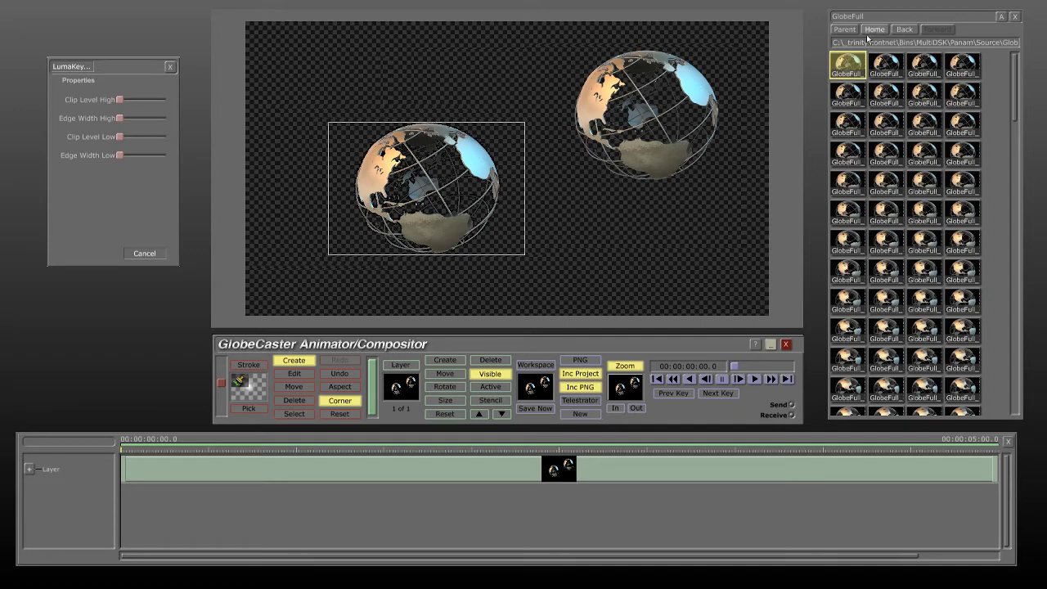
Step: Move the LumaKey properties aside, open the Sampler folder inside the Panam bin, and pick the yellow-orange rounded box stroke
left_click_drag(140, 69, 305, 73)
right_click(107, 57)
left_click(108, 59)
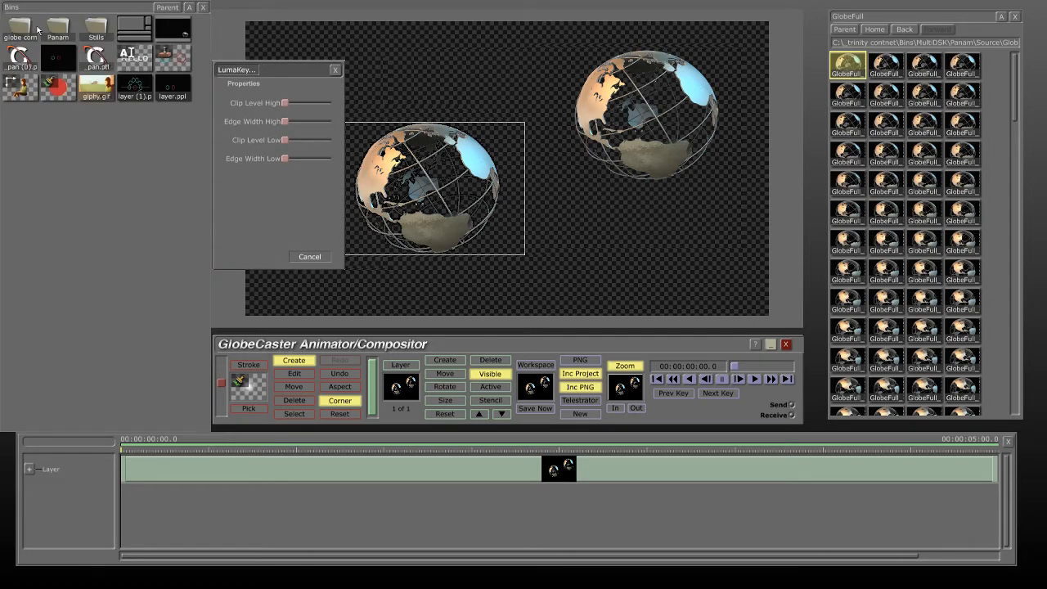
double_click(66, 30)
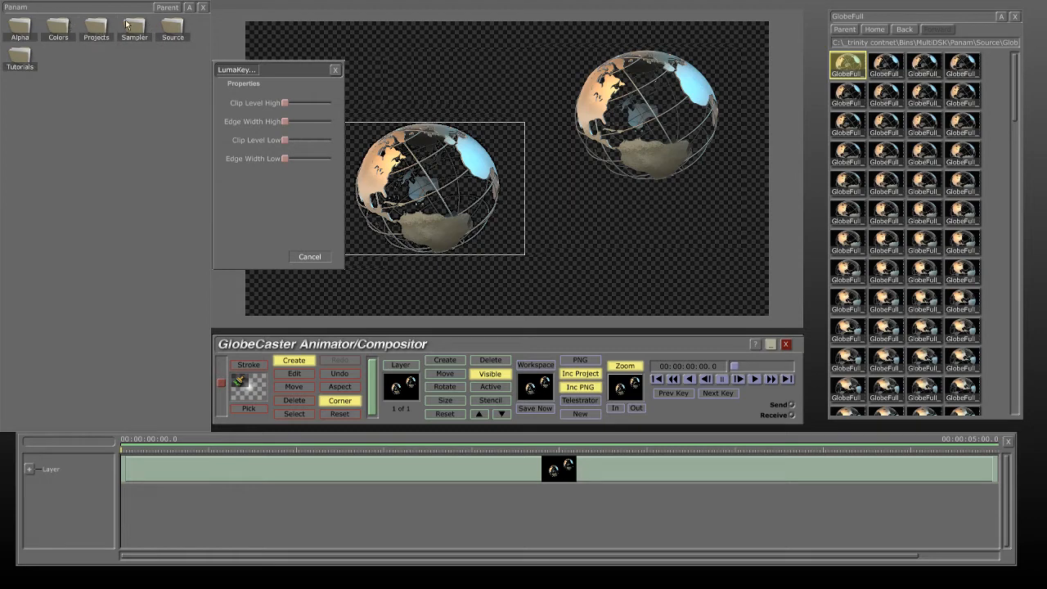
left_click(134, 31)
left_click(172, 120)
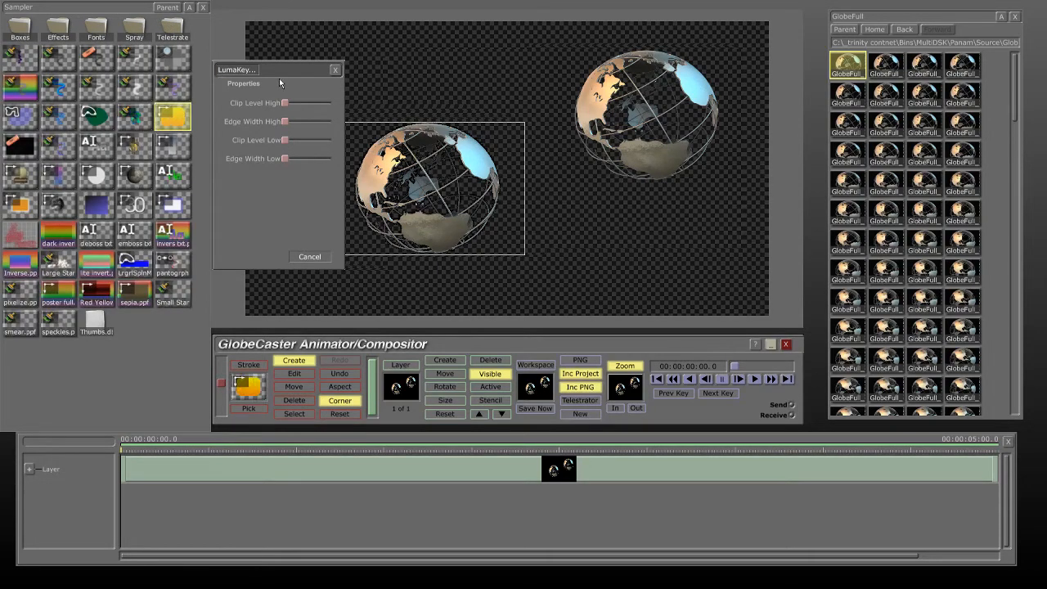
Step: Draw a yellow-orange rounded box over the second globe, send it to the back, and shift the globe slightly left
mouse_move(279, 74)
left_mouse_down()
mouse_move(198, 73)
mouse_move(308, 105)
mouse_move(539, 290)
left_mouse_up()
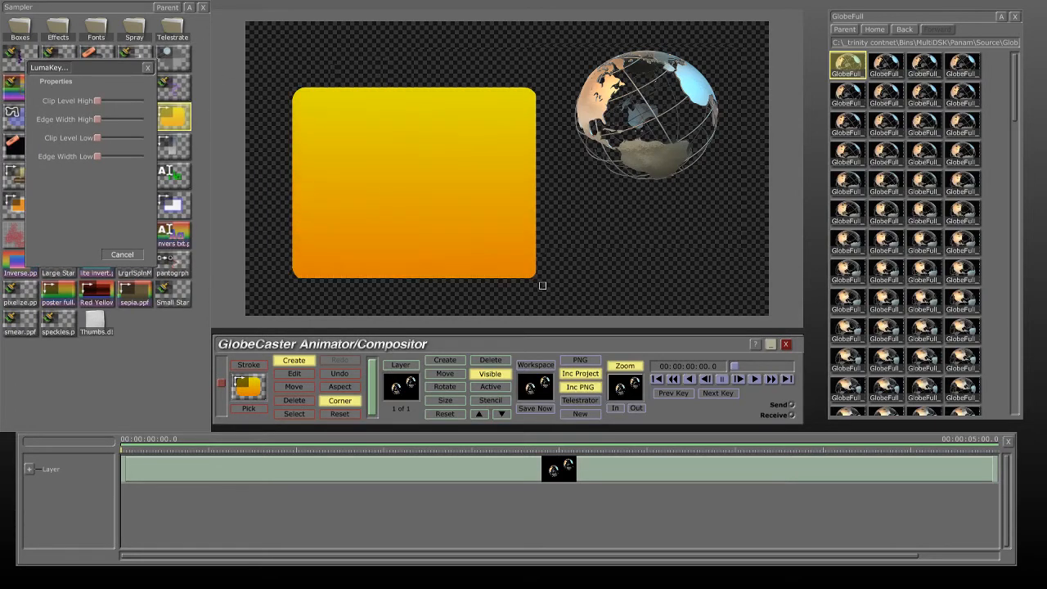
right_click(464, 221)
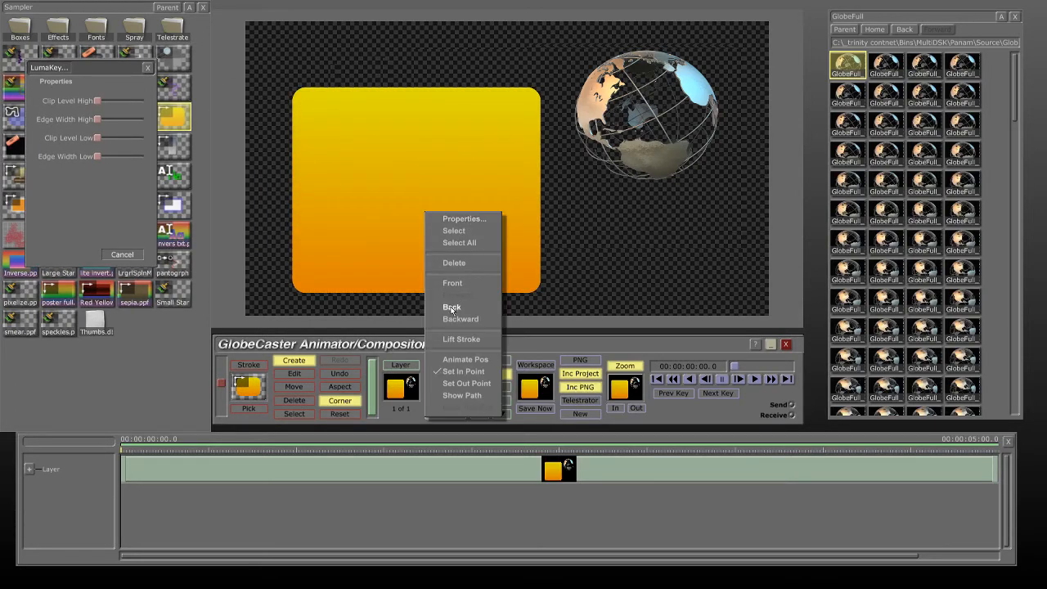
left_click(452, 307)
left_click_drag(453, 231, 433, 230)
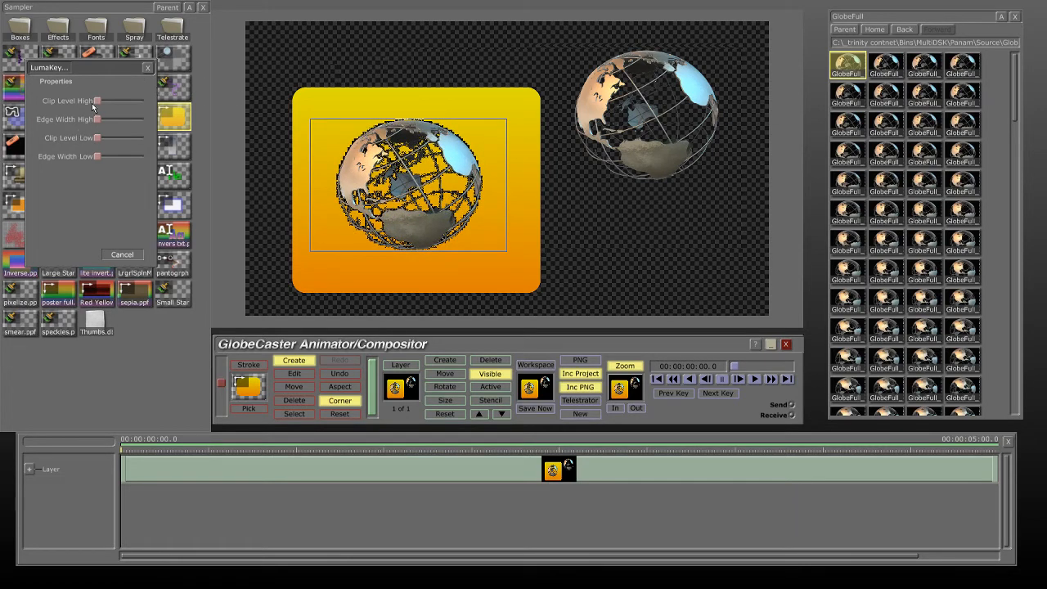
Step: Adjust the second globe's LumaKey, raising Clip Level High slightly above its minimum and leaving the other levels at minimum
left_click_drag(95, 100, 102, 100)
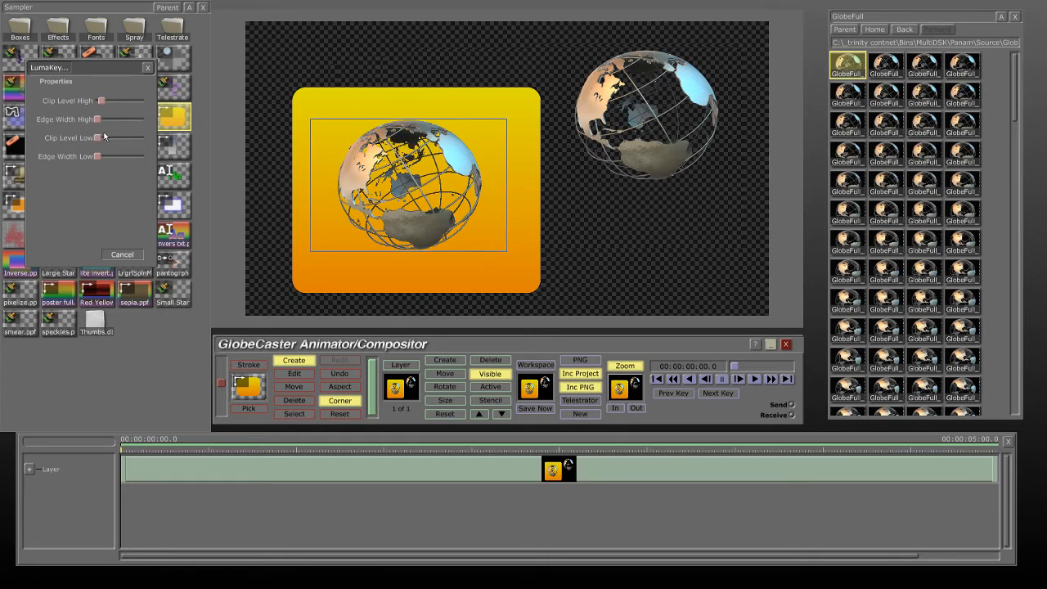
left_click_drag(99, 140, 86, 119)
mouse_move(99, 157)
left_mouse_down()
mouse_move(109, 156)
mouse_move(98, 156)
left_mouse_up()
left_click_drag(101, 102, 98, 101)
Step: Reposition the yellow-orange box and the second globe, and delete the box
left_click_drag(498, 108, 394, 22)
left_click_drag(488, 148, 526, 152)
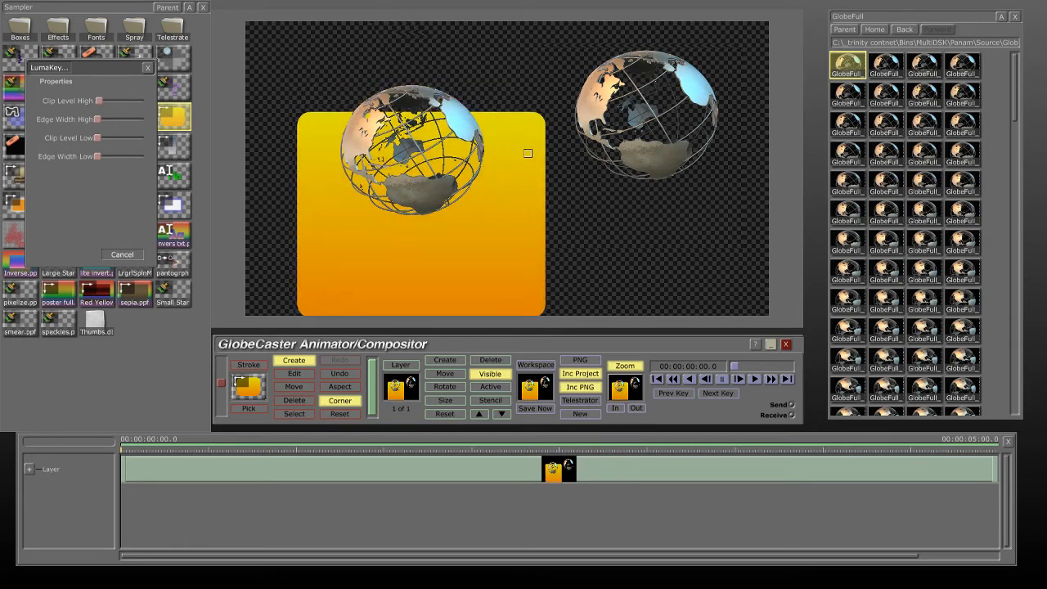
right_click(526, 155)
left_click(524, 195)
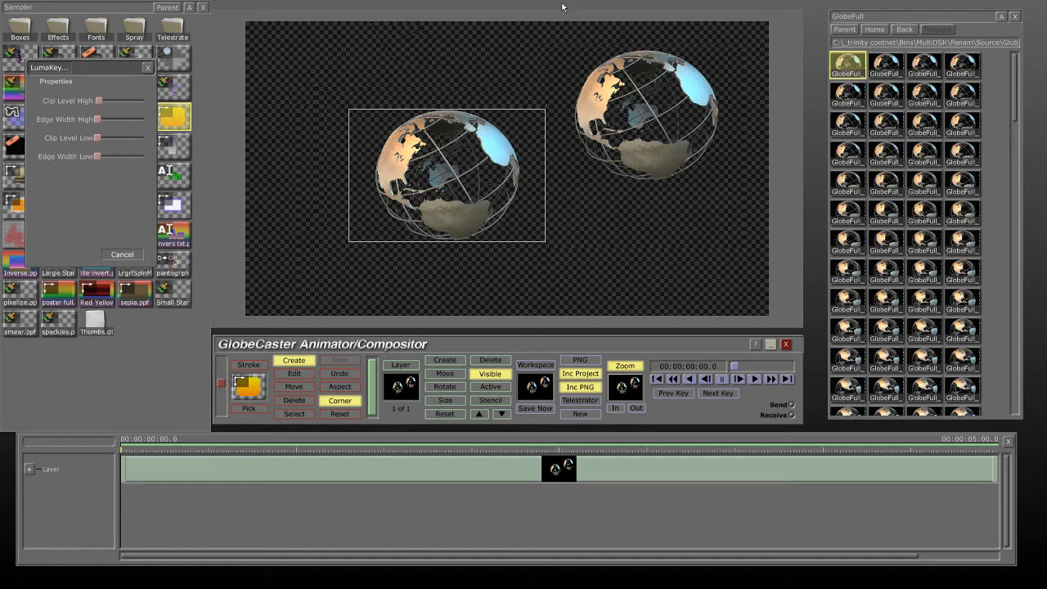
Step: Return to the second globe's texture properties and view the available key types
left_click(57, 69)
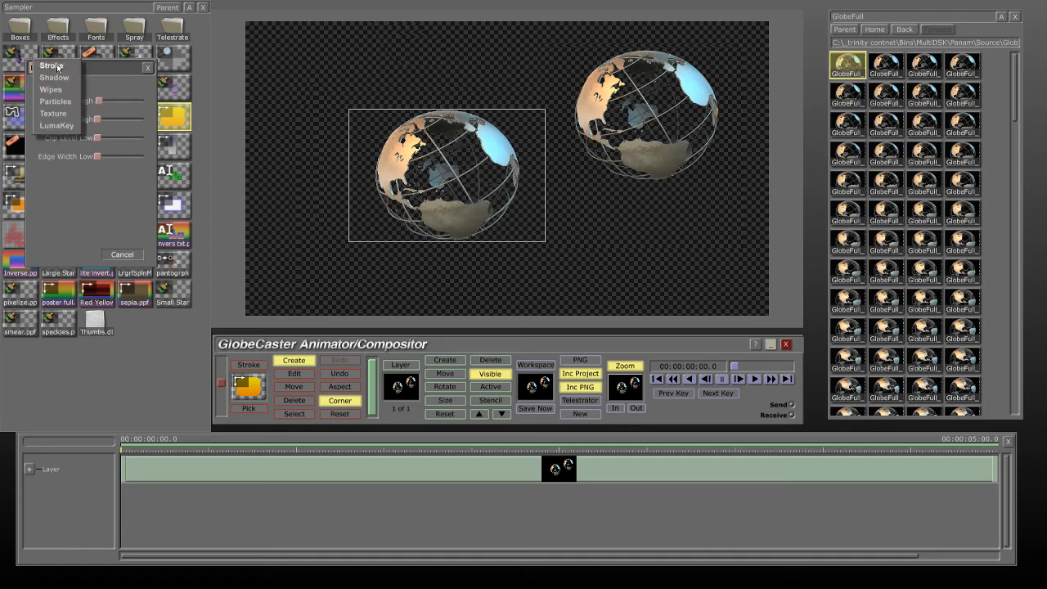
left_click(54, 113)
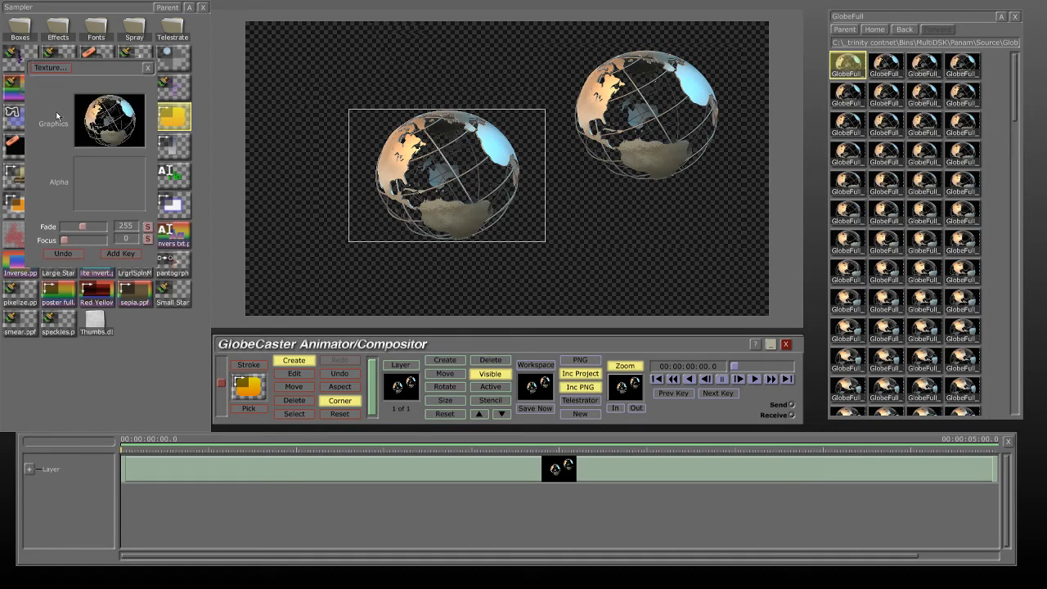
left_click(138, 254)
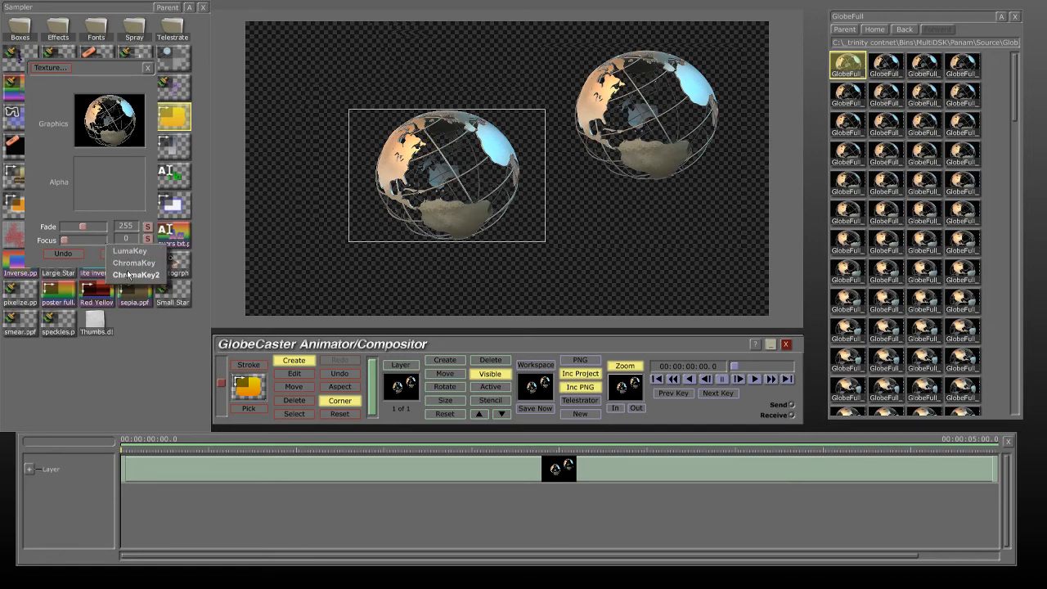
left_click(28, 260)
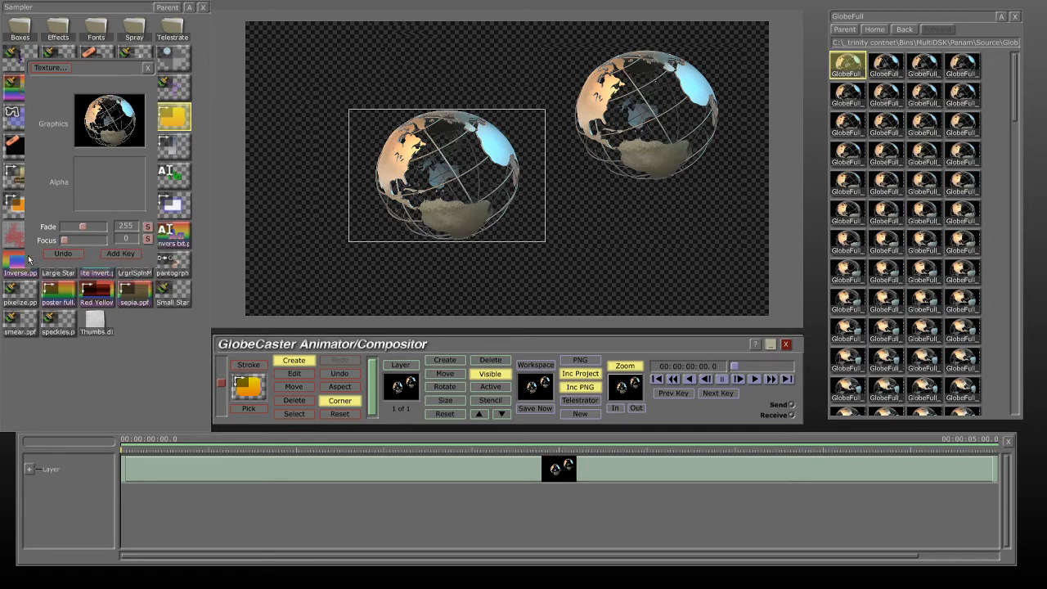
Step: Move the texture properties clear of the Sampler bin, pick the white spray stroke, and place a soft dot below the globes
left_click_drag(87, 67, 274, 61)
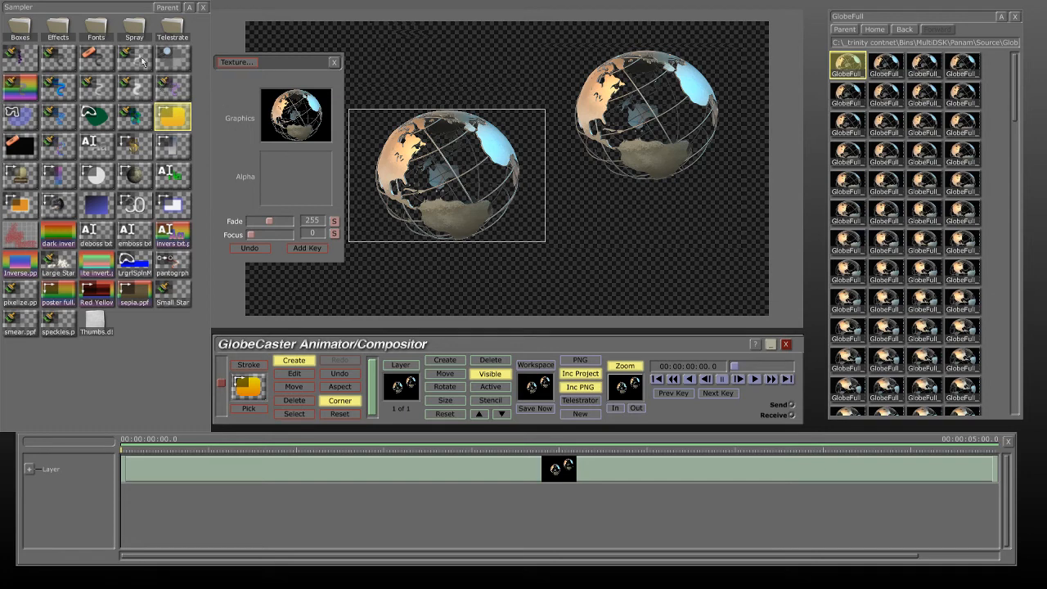
left_click(144, 96)
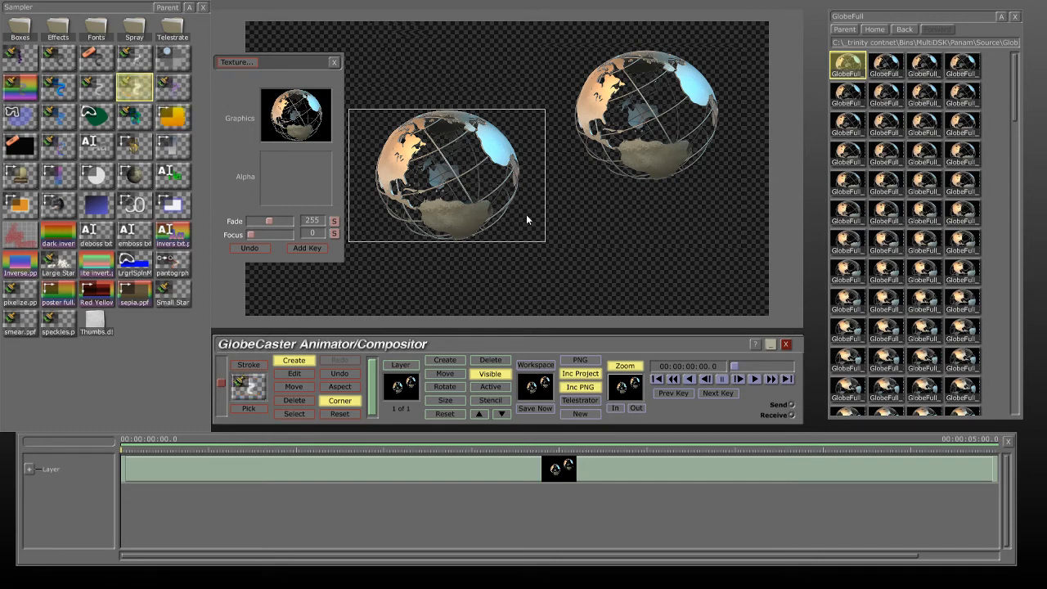
left_click(599, 262)
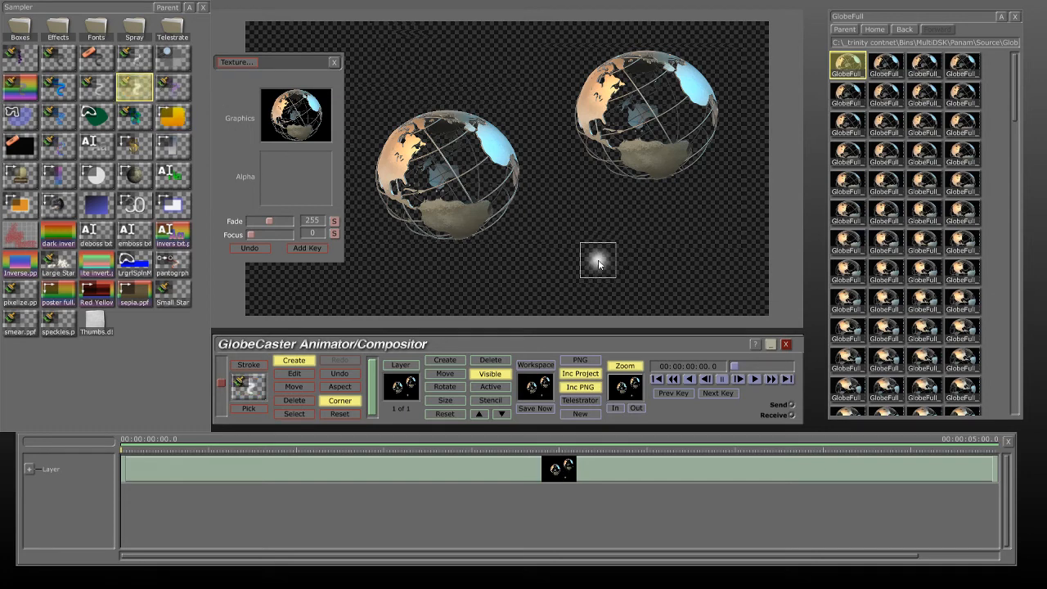
Step: Open the spray dot's Advanced Color properties and move the dot slightly to the right
right_click(600, 262)
left_click(602, 263)
left_click(235, 63)
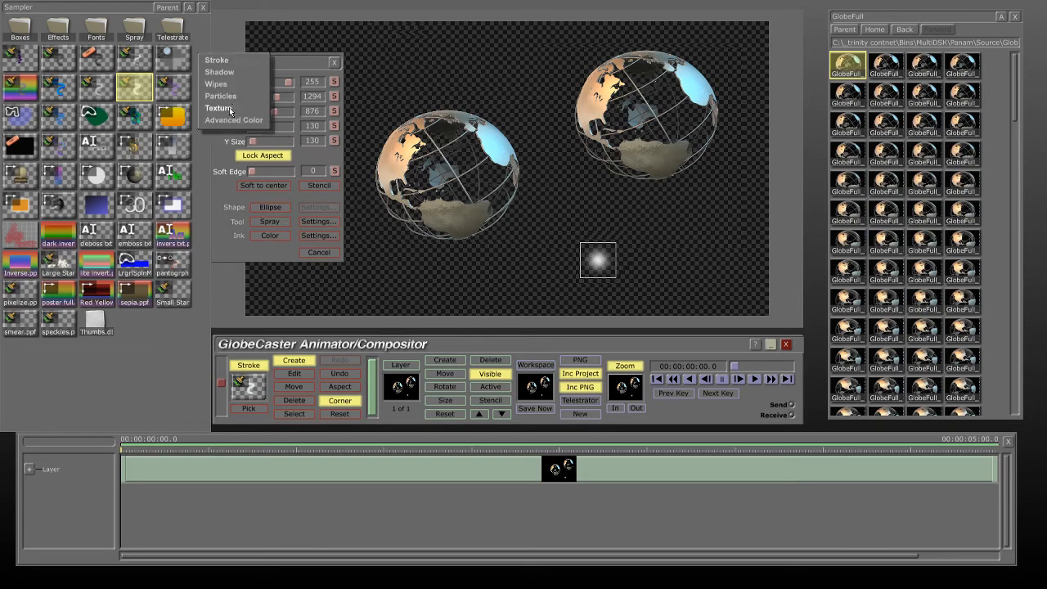
left_click(224, 120)
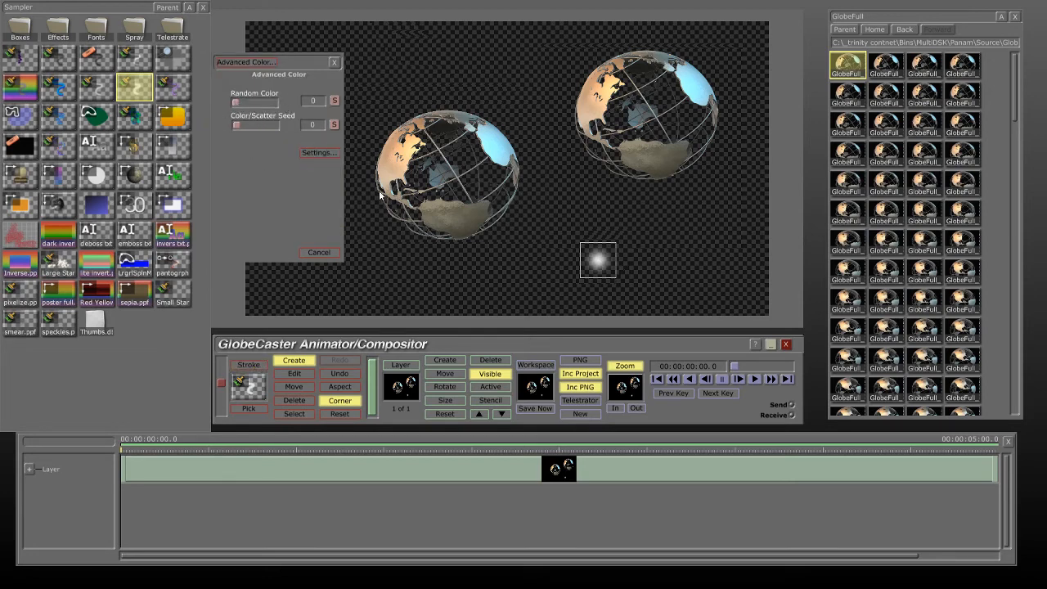
left_click_drag(604, 263, 640, 262)
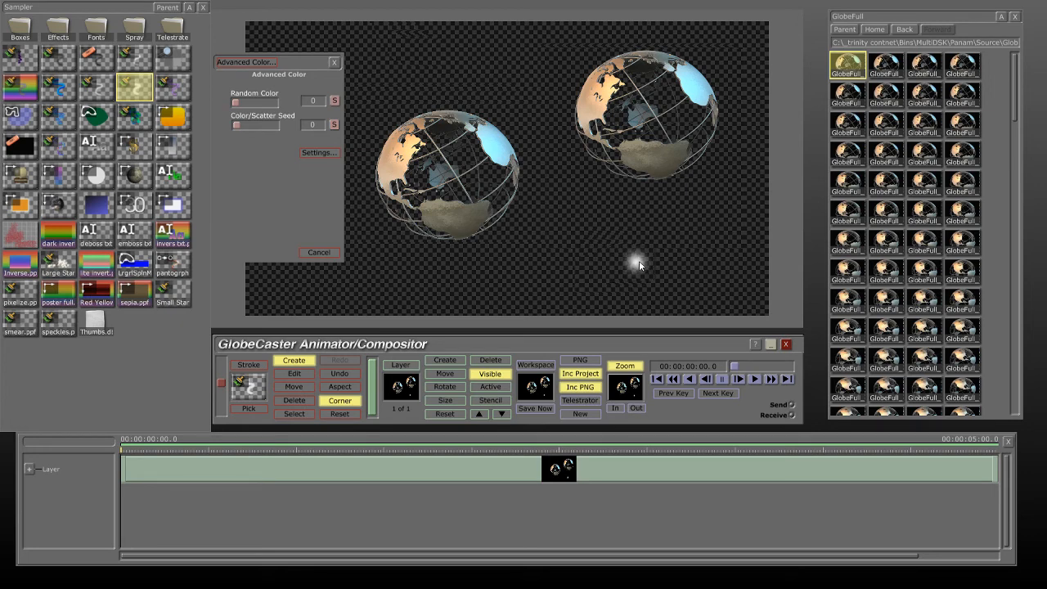
left_click(638, 263)
Step: Start a new empty workspace and minimize the compositor to the desktop
left_click(582, 415)
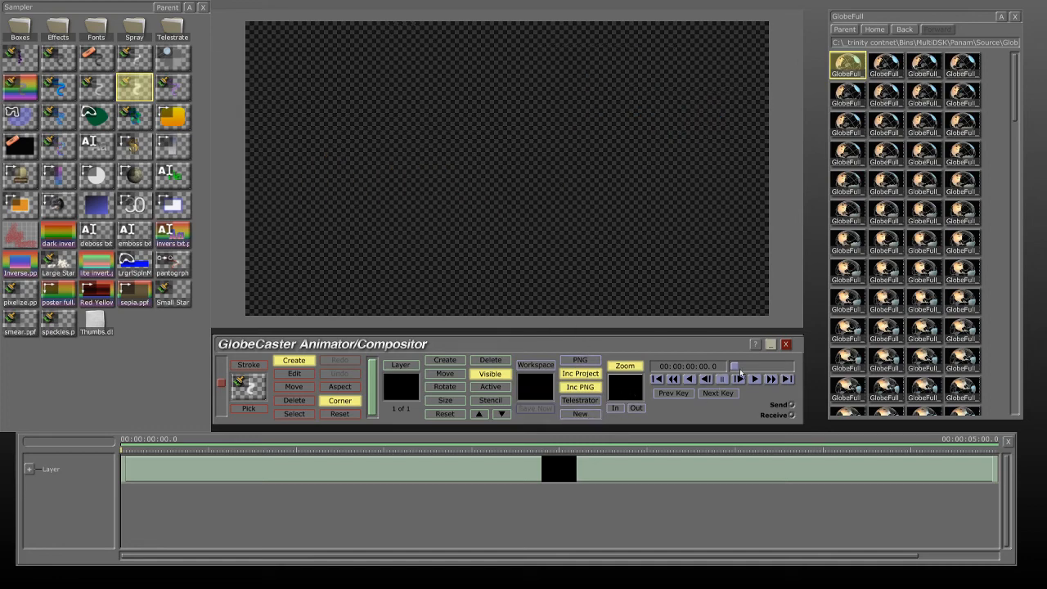
left_click(771, 345)
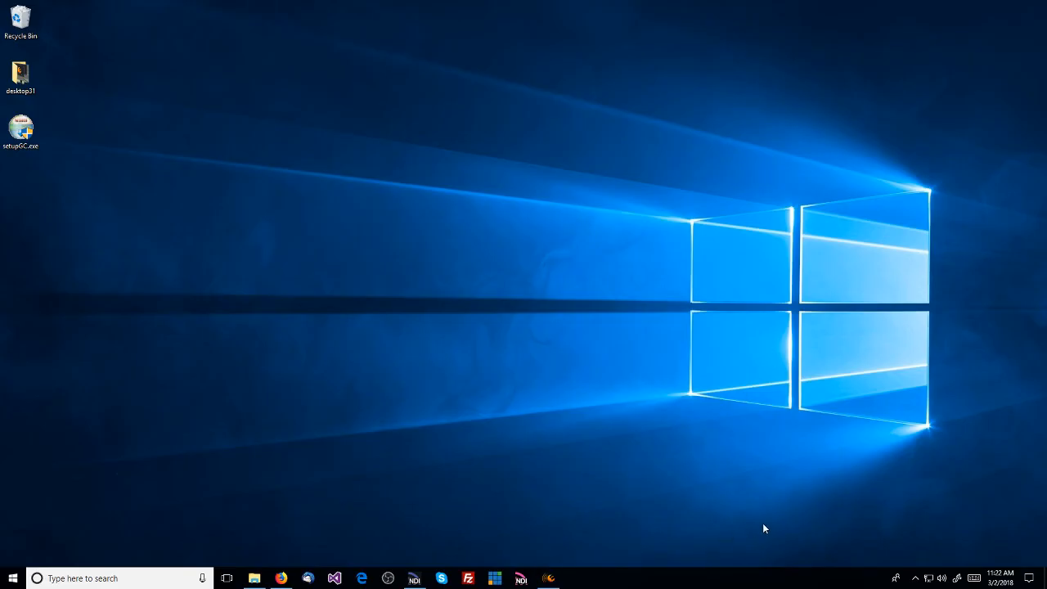
left_click(916, 579)
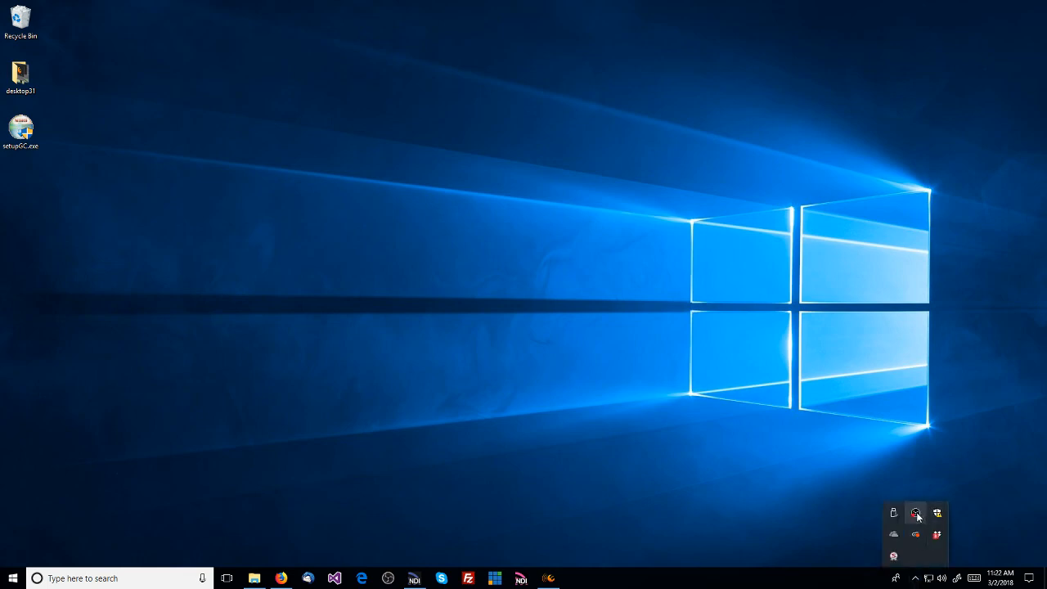